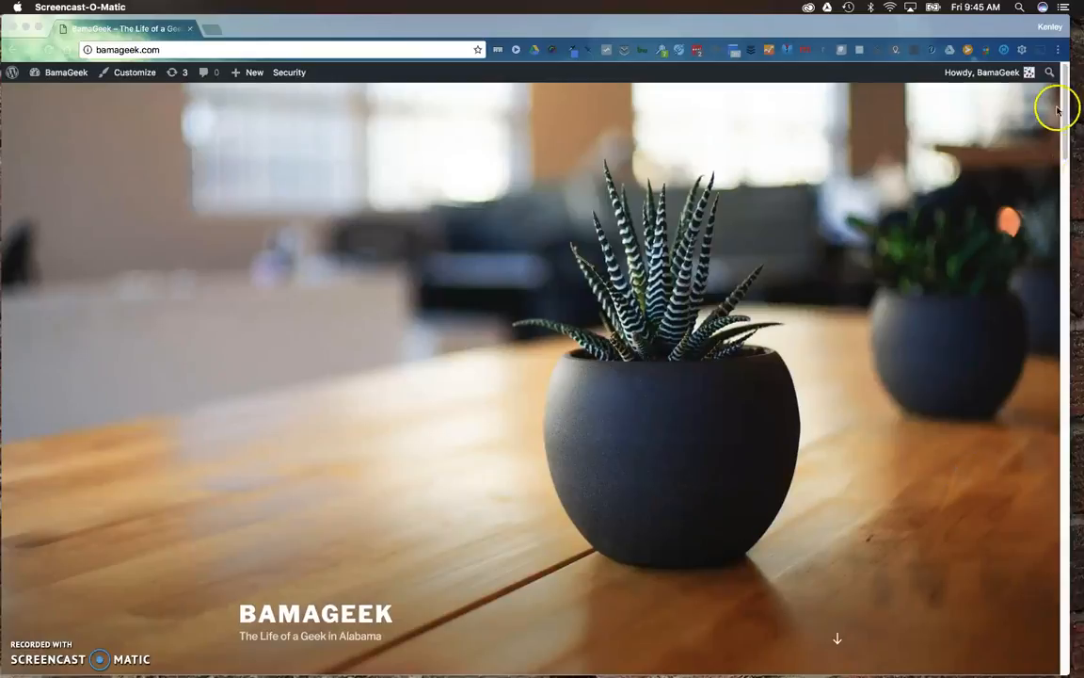
Step: Open the menu management page in the site's admin area and create a new menu named Main Menu
click(1062, 141)
drag(1065, 173, 1080, 117)
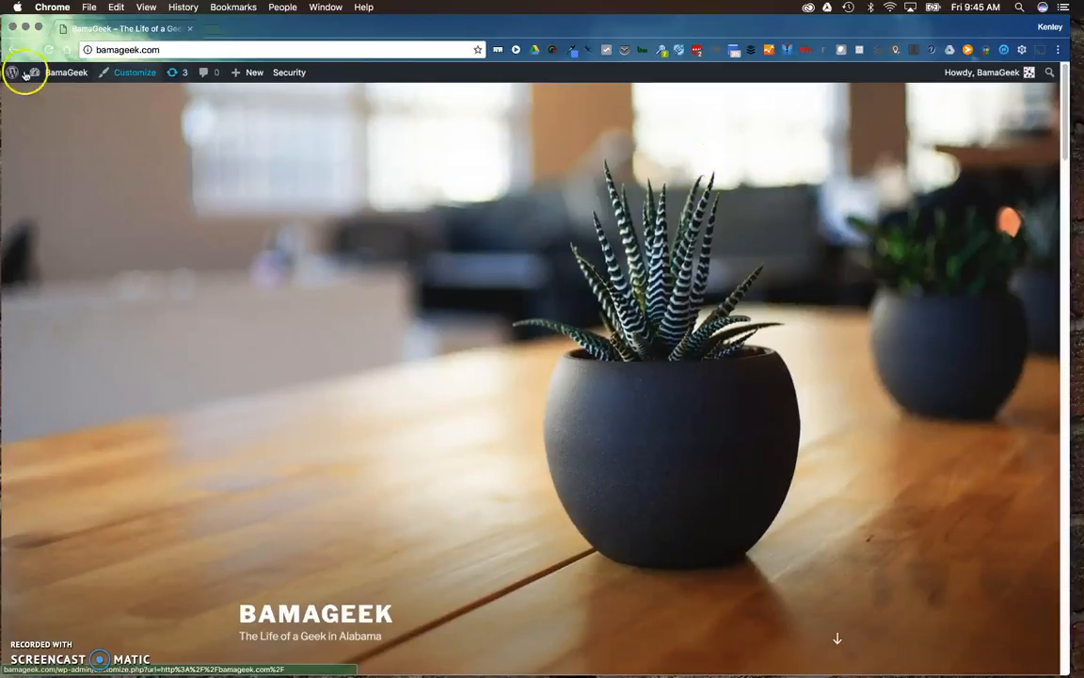
mouse_move(57, 73)
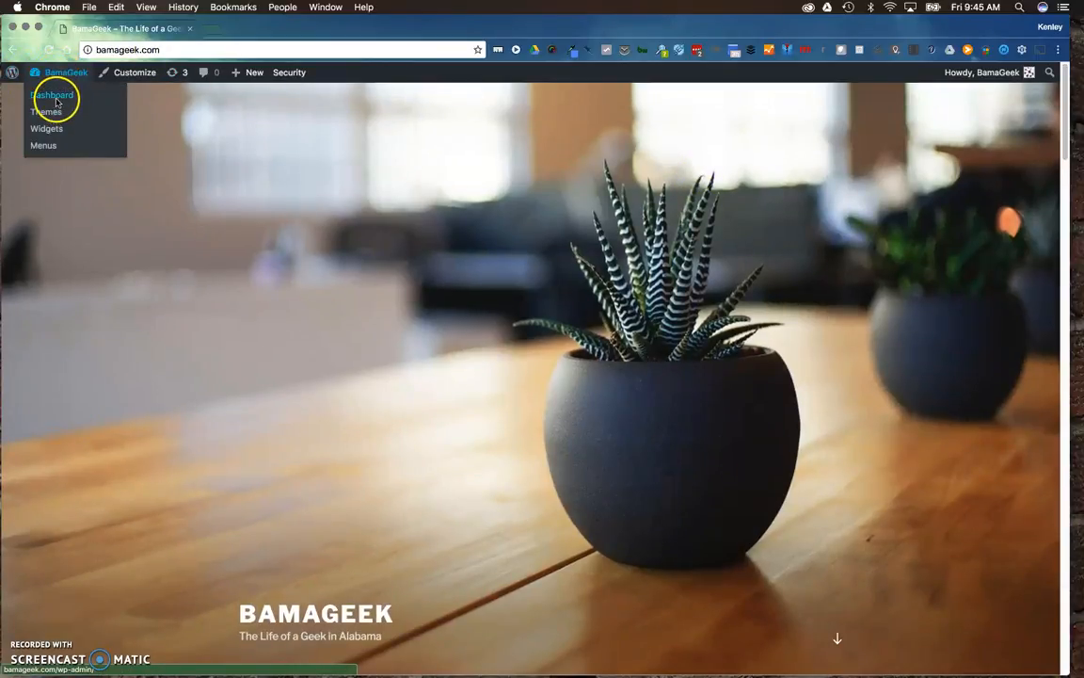
click(56, 101)
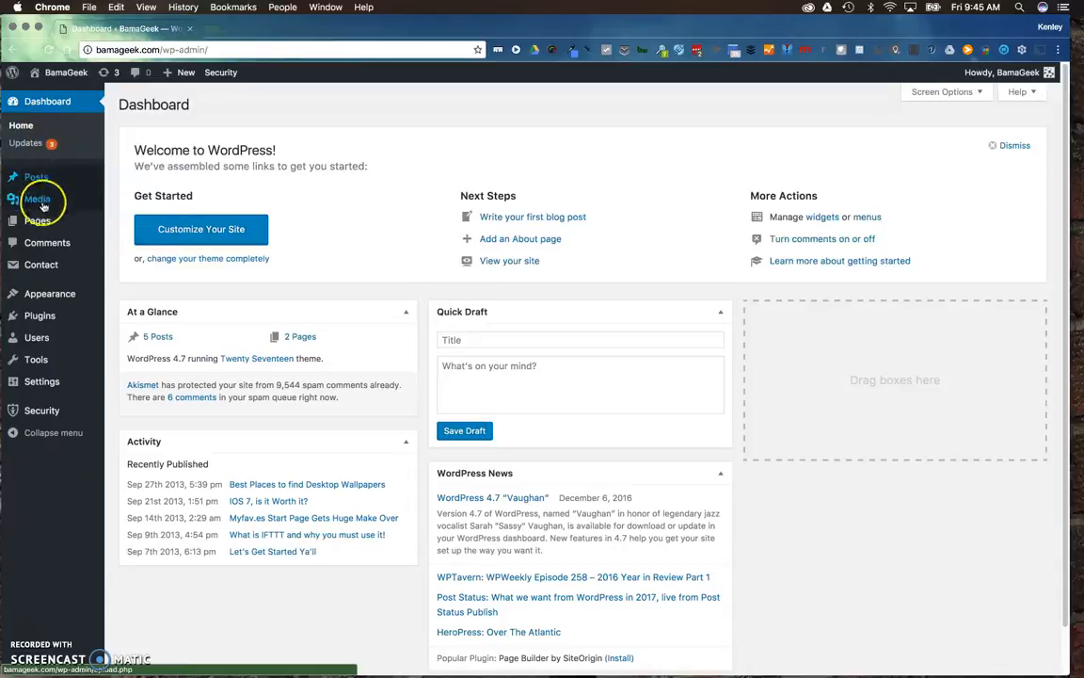
mouse_move(26, 295)
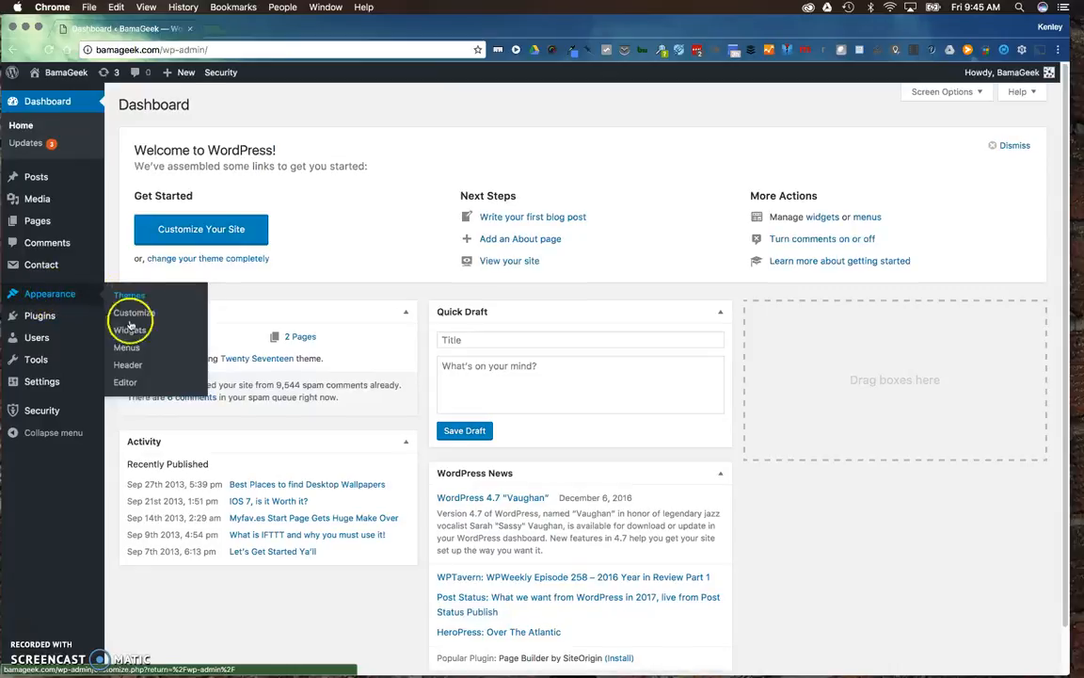
click(132, 355)
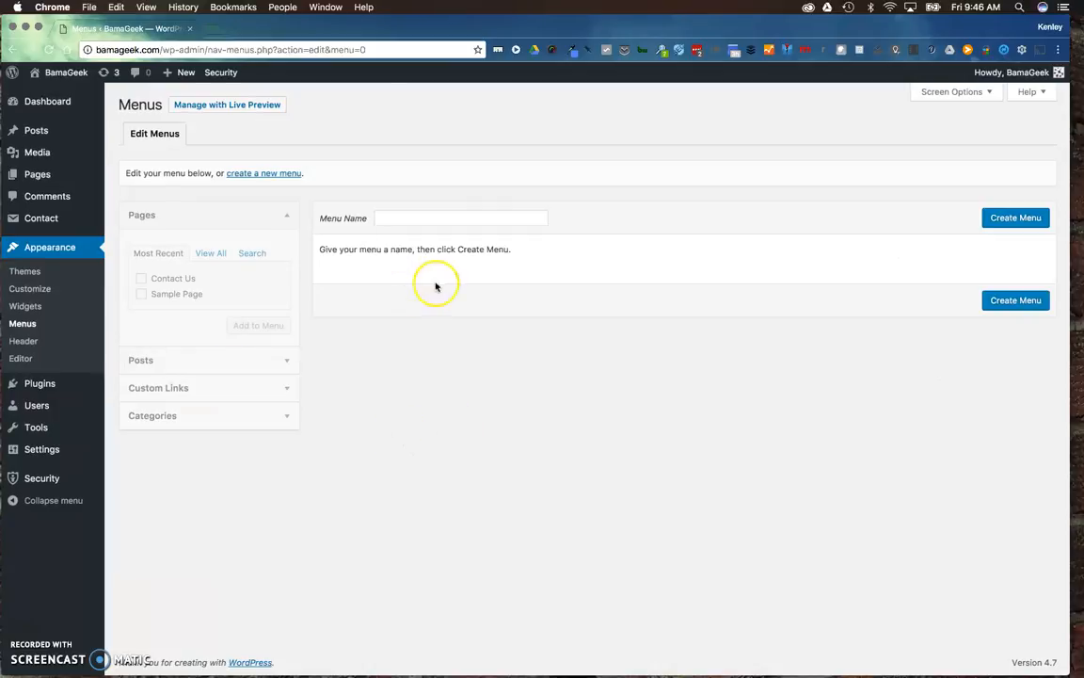
click(401, 218)
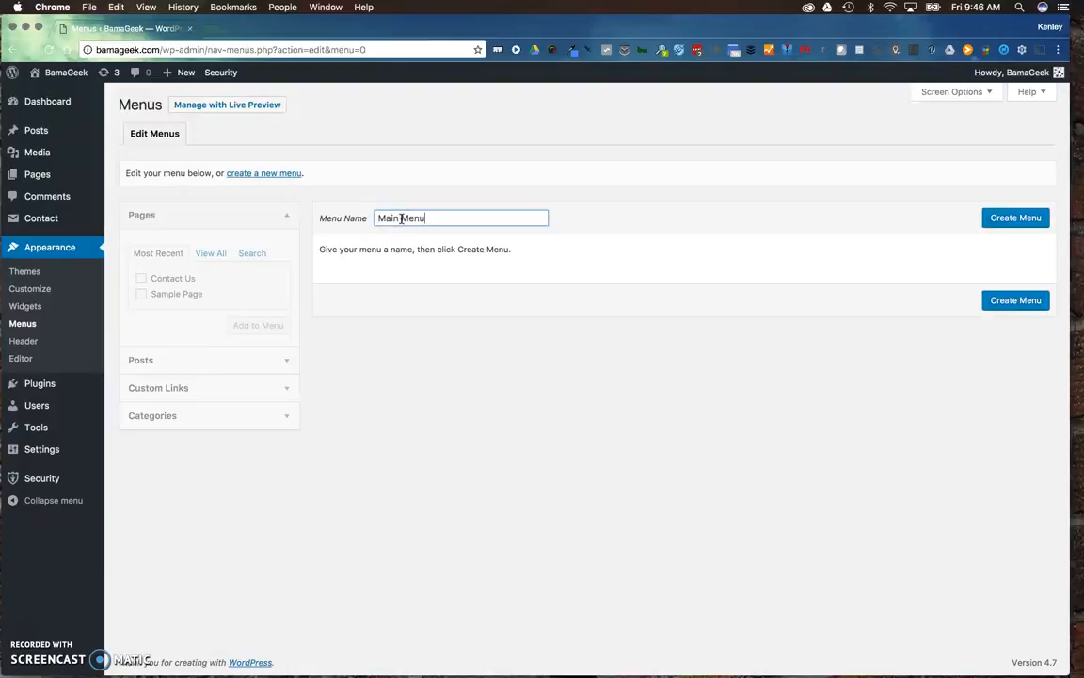
click(1016, 220)
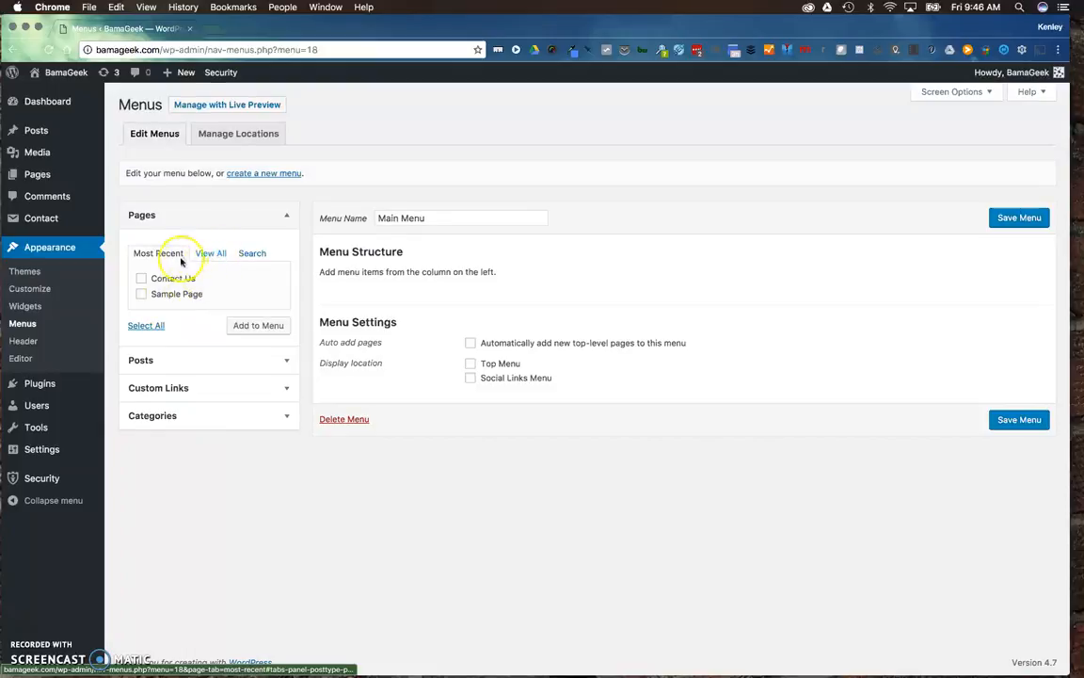
Step: Examine the posts, custom links, categories and pages available as items for the menu
click(206, 367)
click(146, 337)
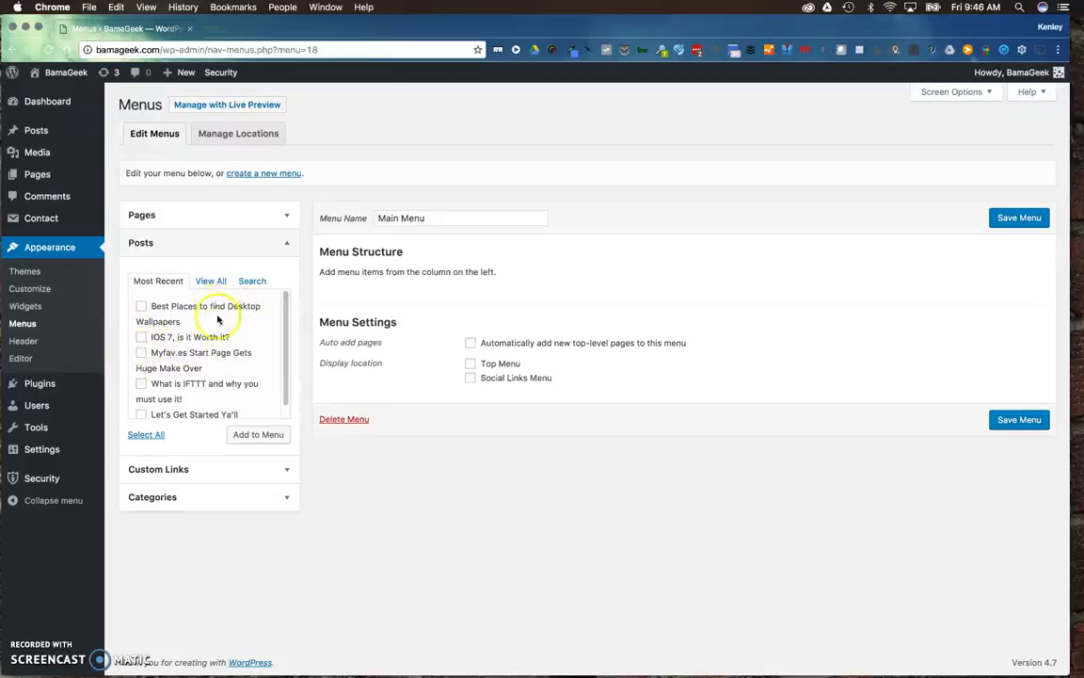
click(206, 470)
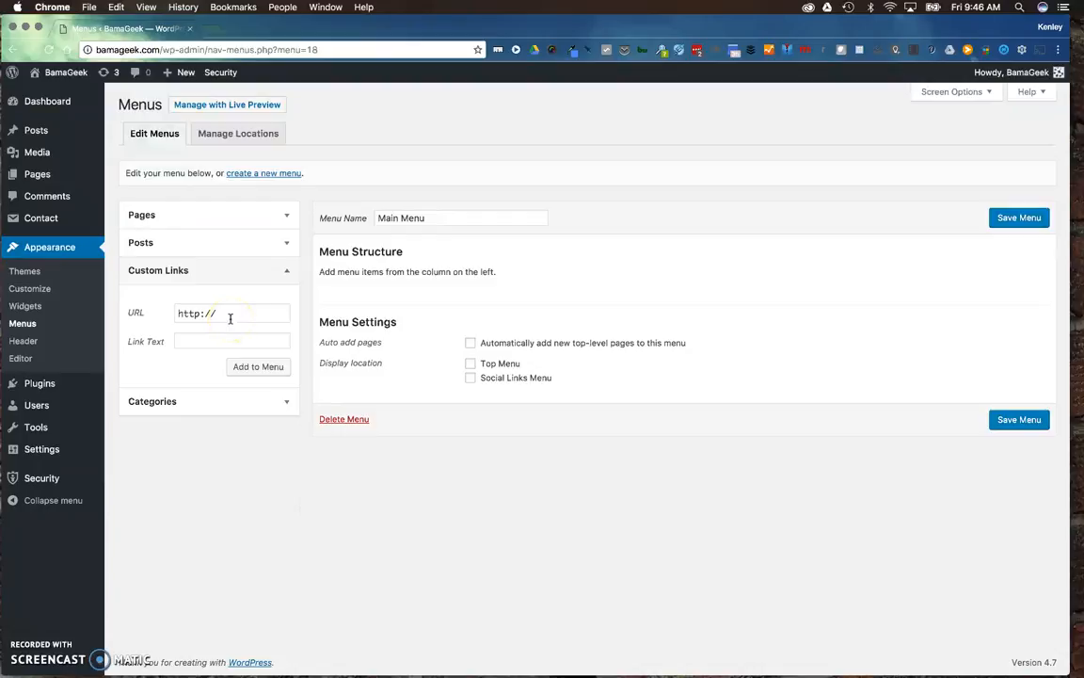
click(250, 402)
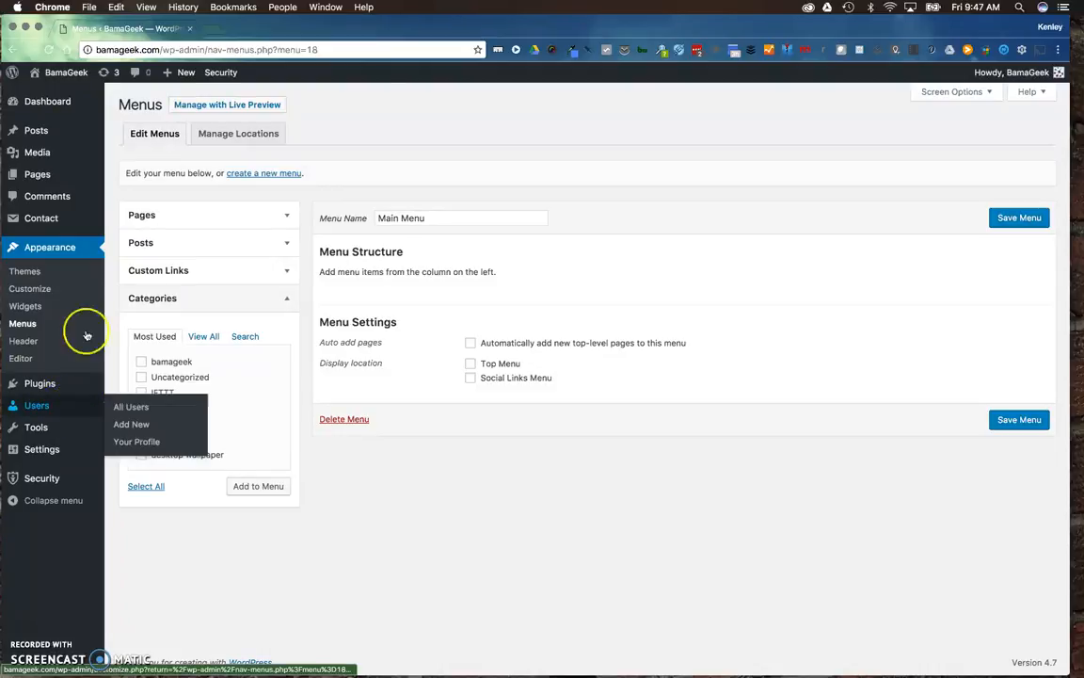
click(268, 217)
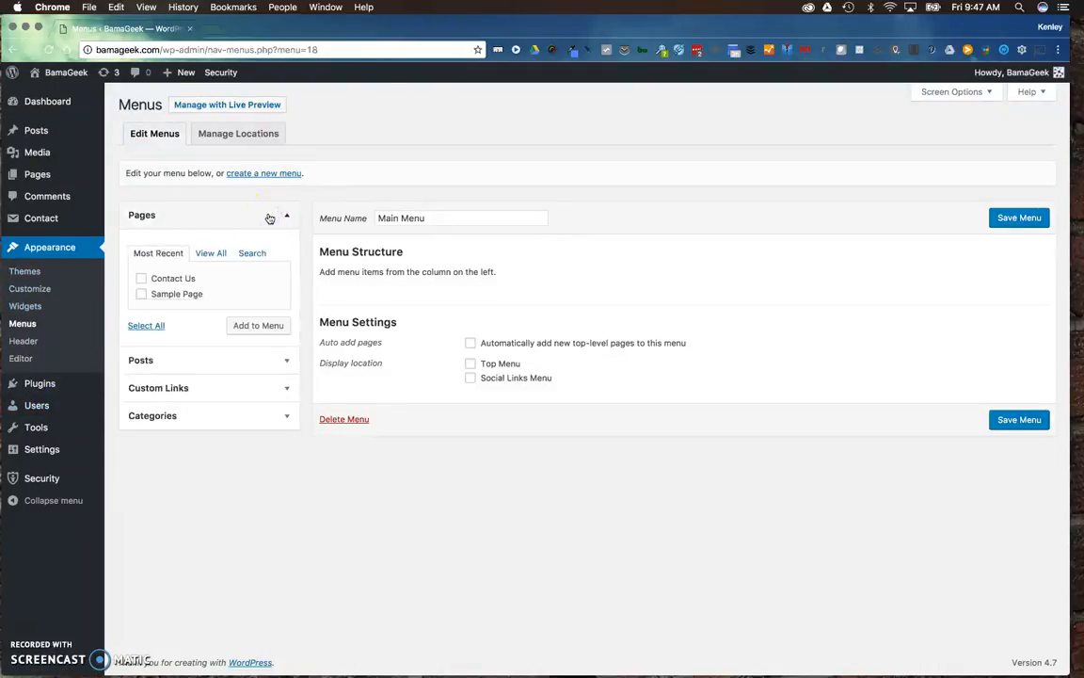
click(139, 278)
click(142, 297)
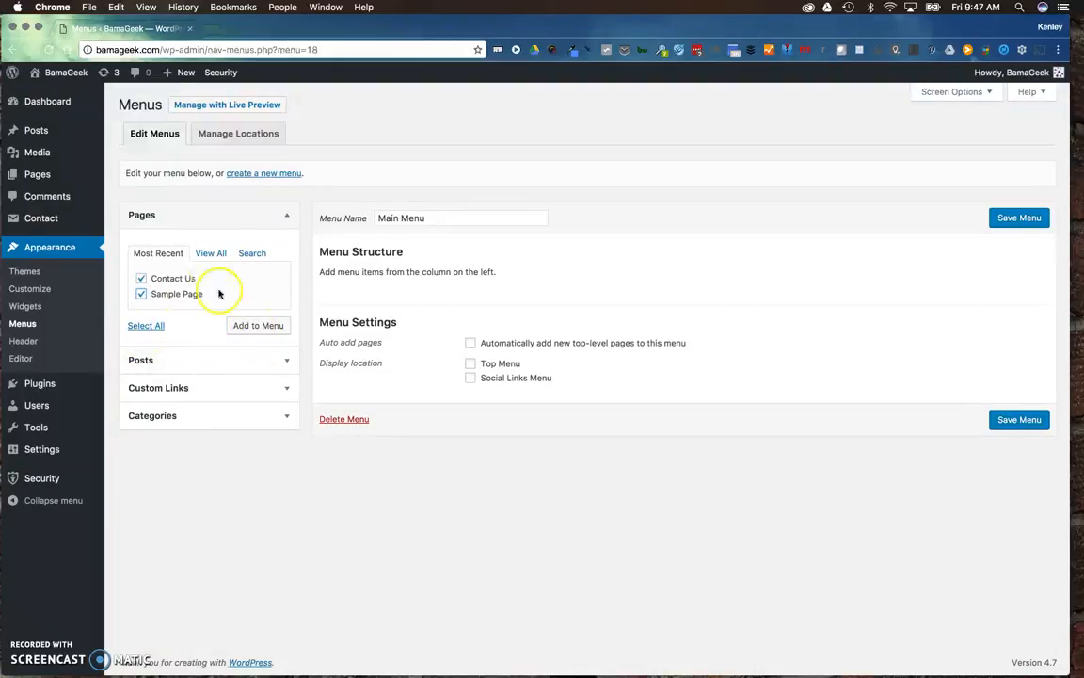
click(154, 327)
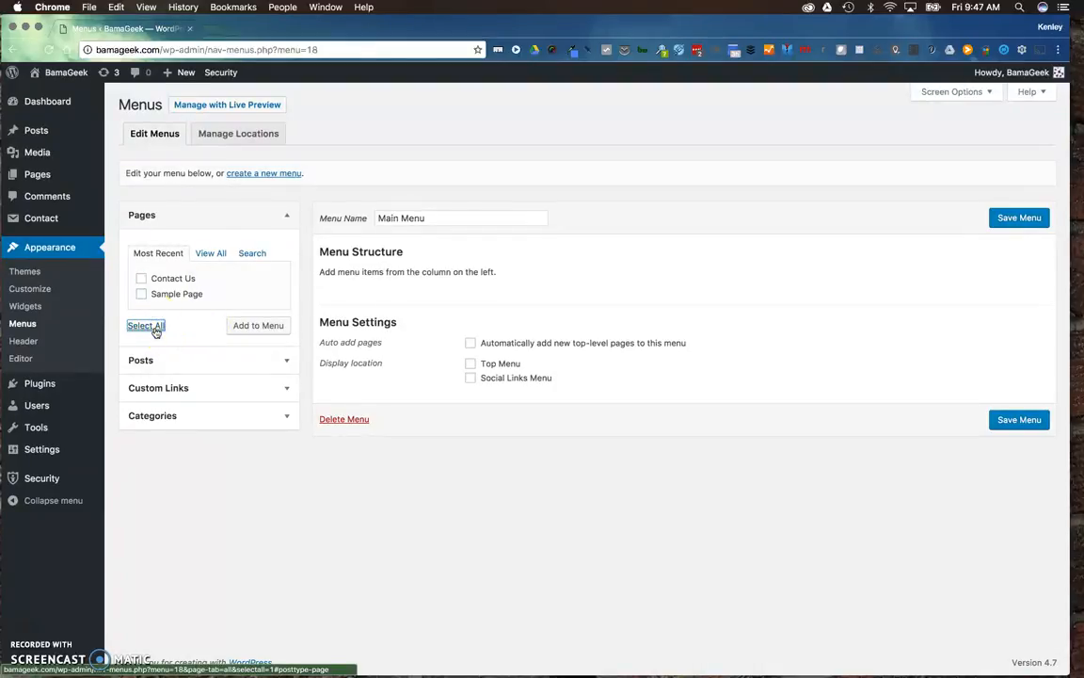
Step: Add the Contact Us and Sample Page pages to Main Menu
click(141, 278)
click(142, 294)
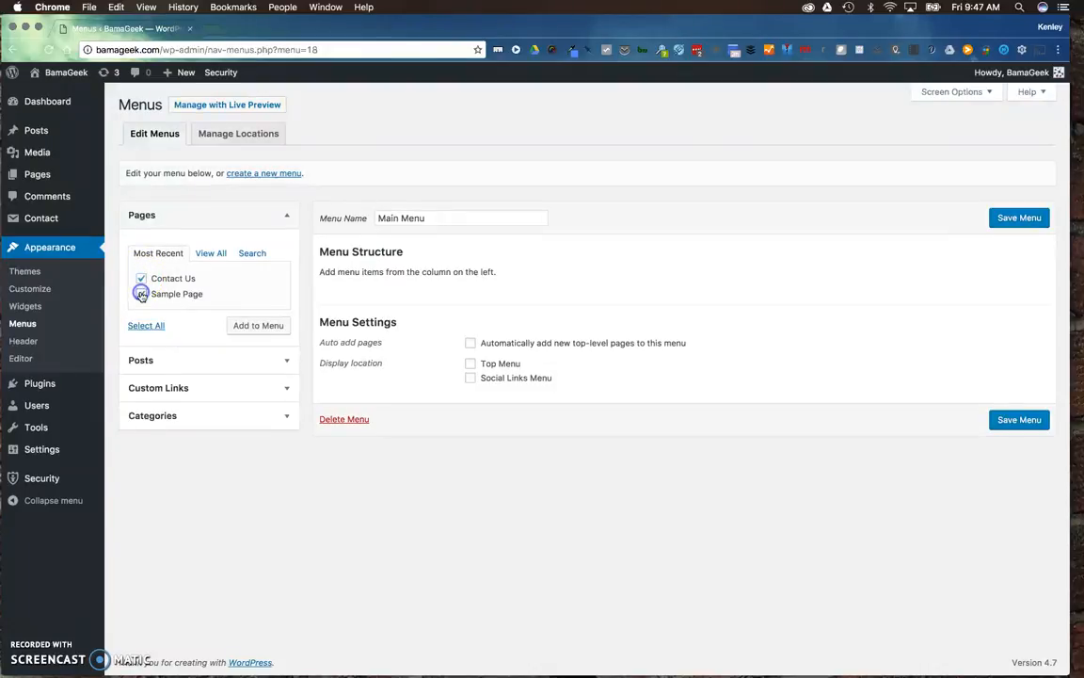
click(256, 325)
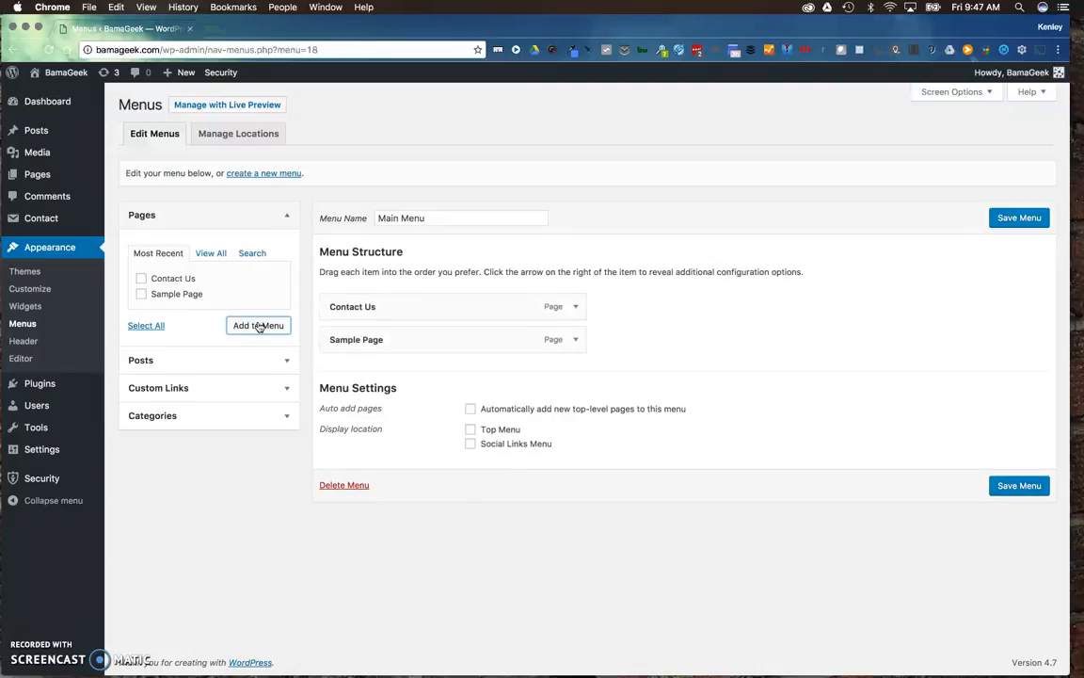
Step: Move Sample Page above Contact Us in the menu structure and set its navigation label to Home
drag(454, 341, 460, 295)
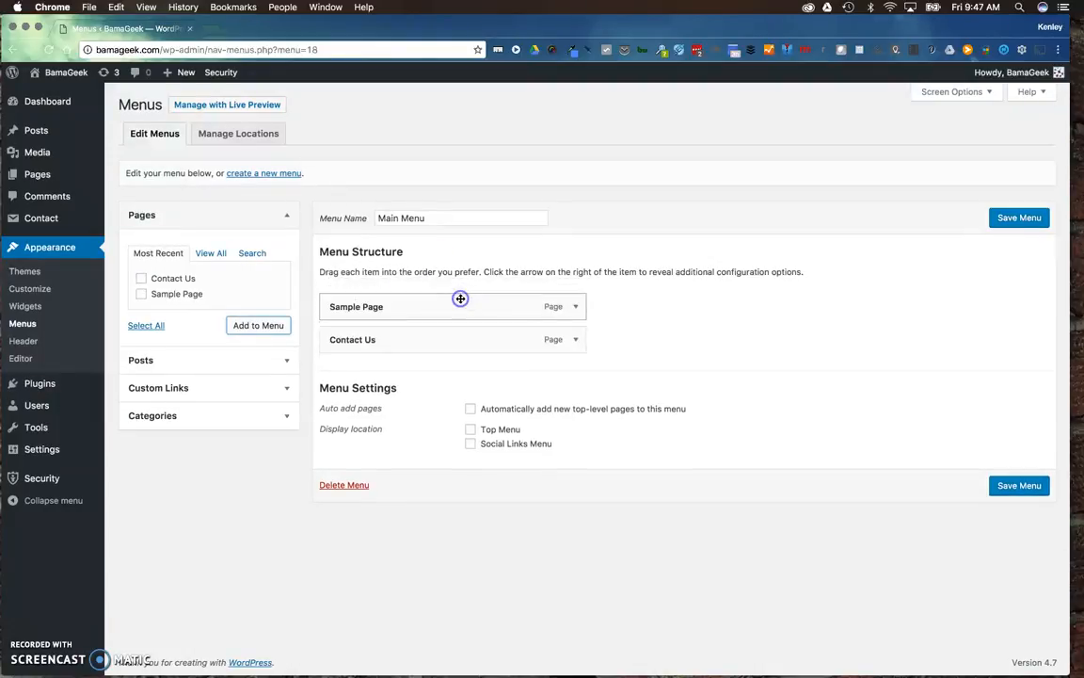
click(574, 307)
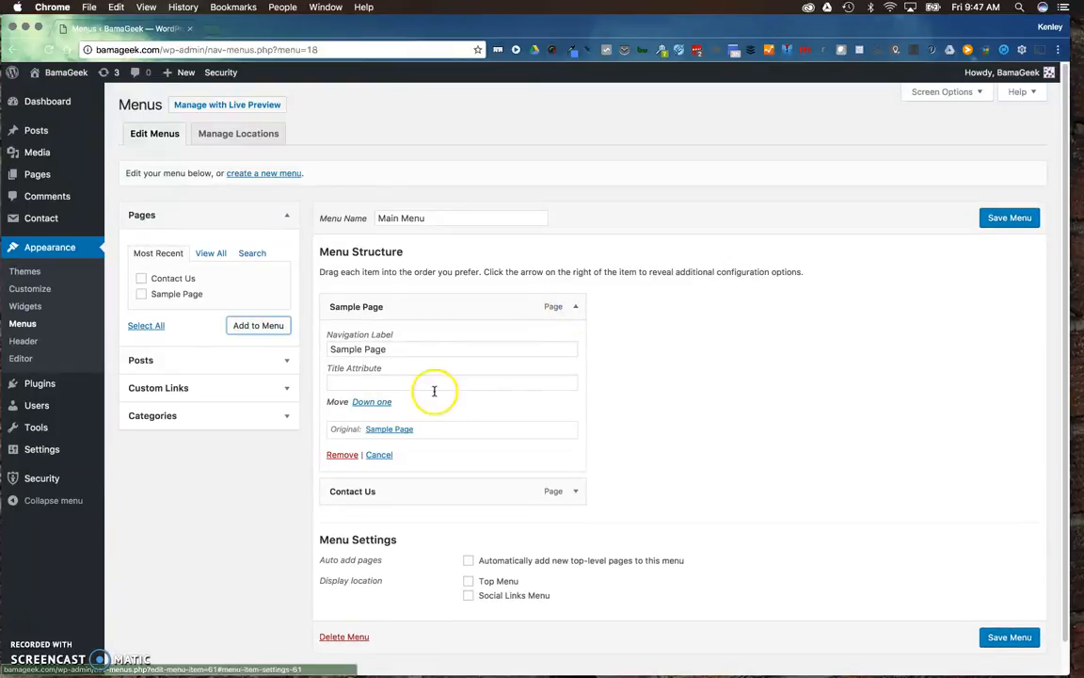
triple_click(389, 351)
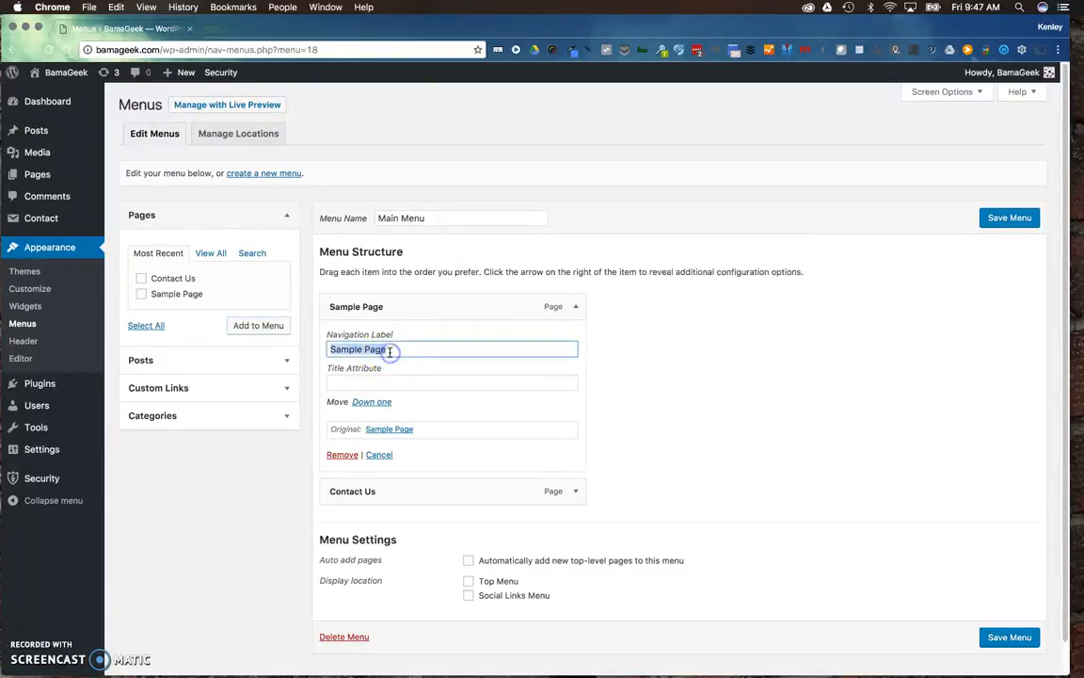
text(Home)
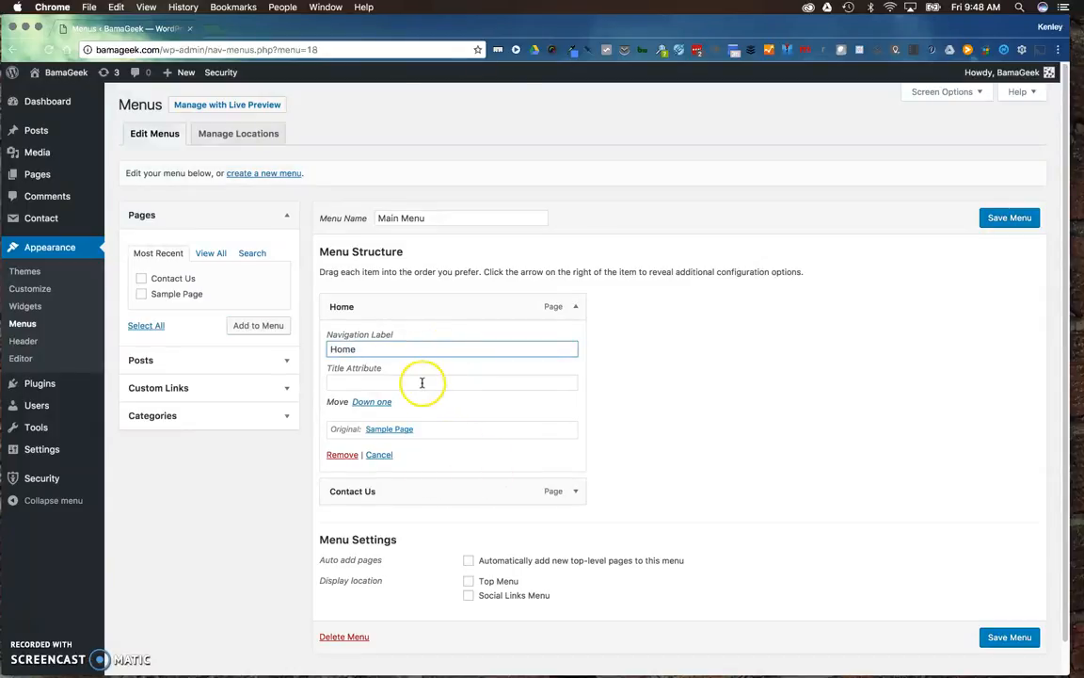
click(360, 382)
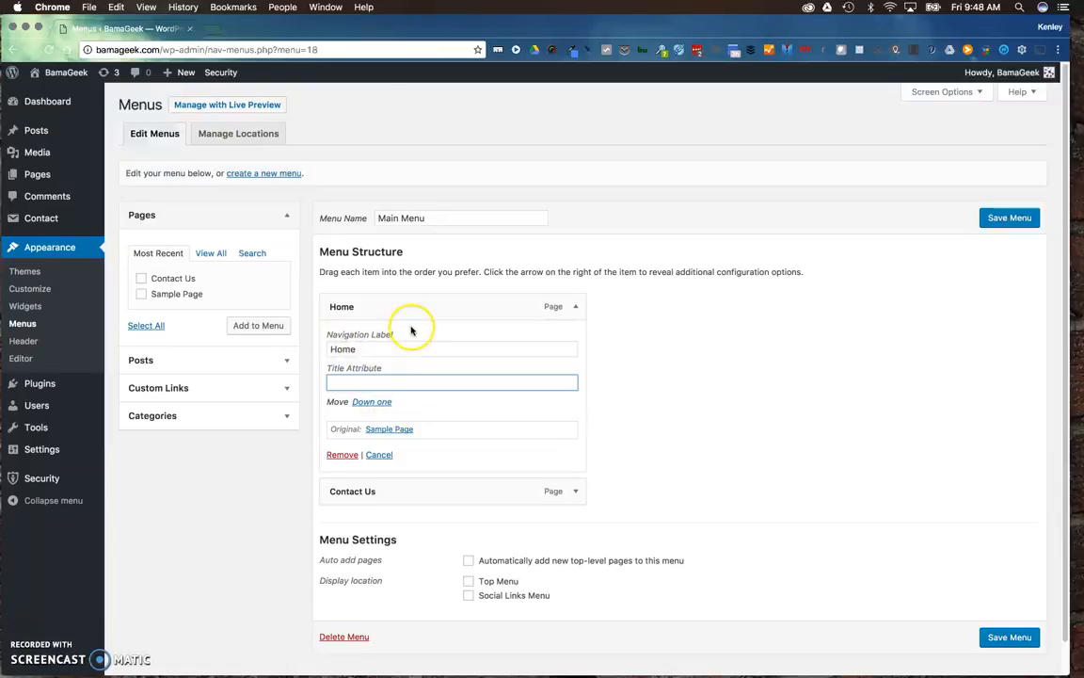
click(575, 311)
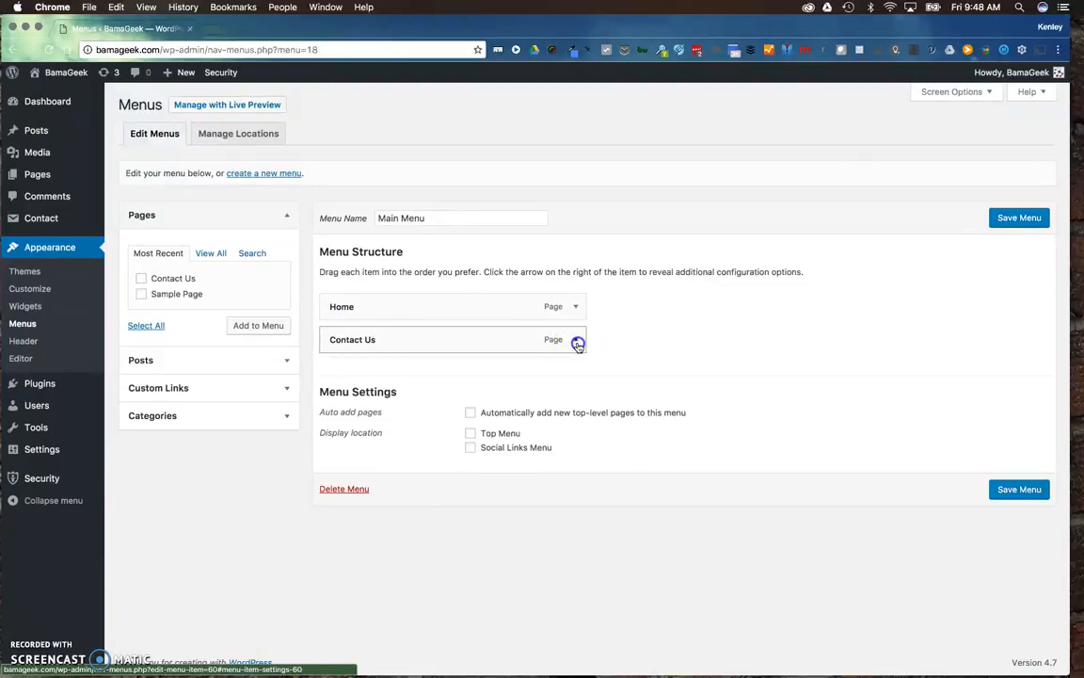
Step: Check the Contact Us item's options, and save the menu with Top Menu as its display location
click(576, 341)
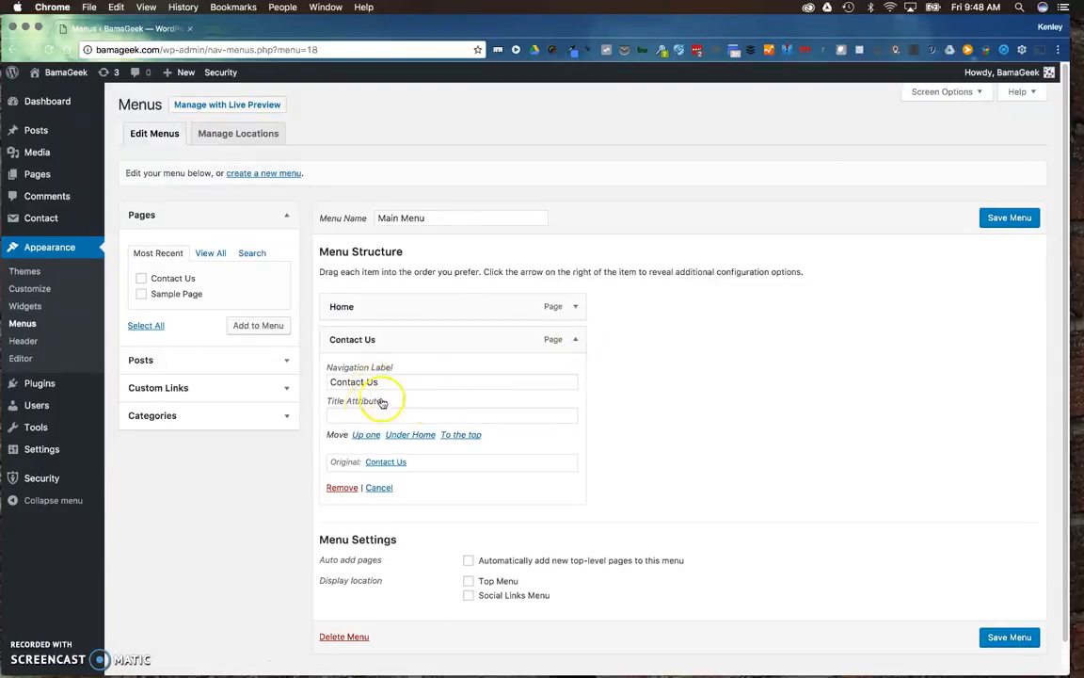
click(577, 340)
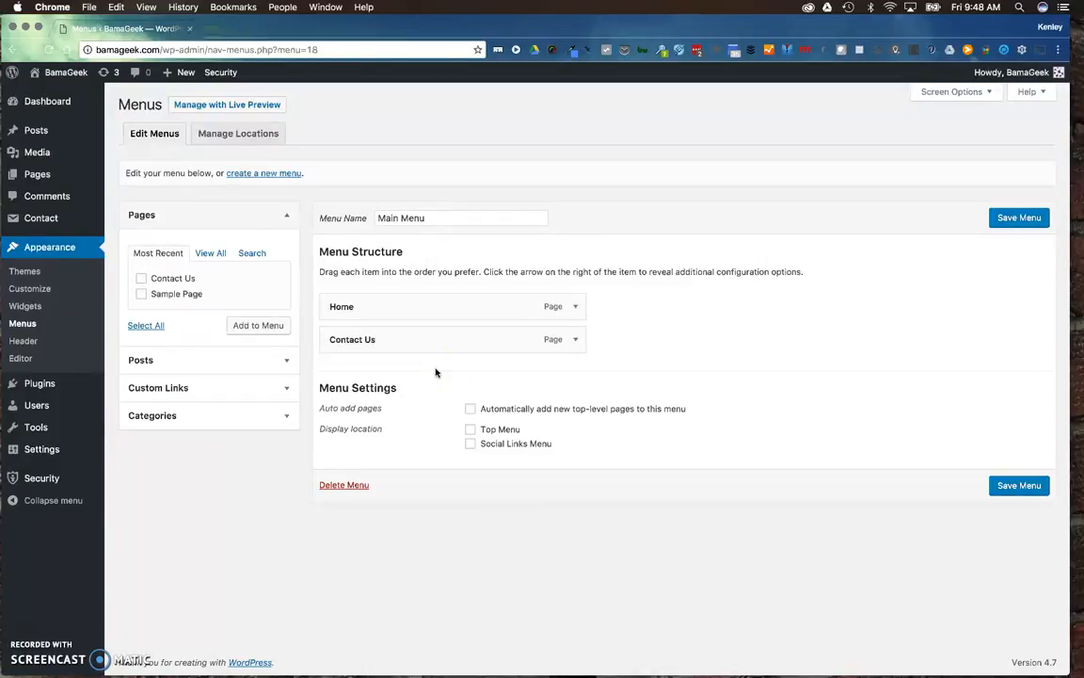
click(471, 431)
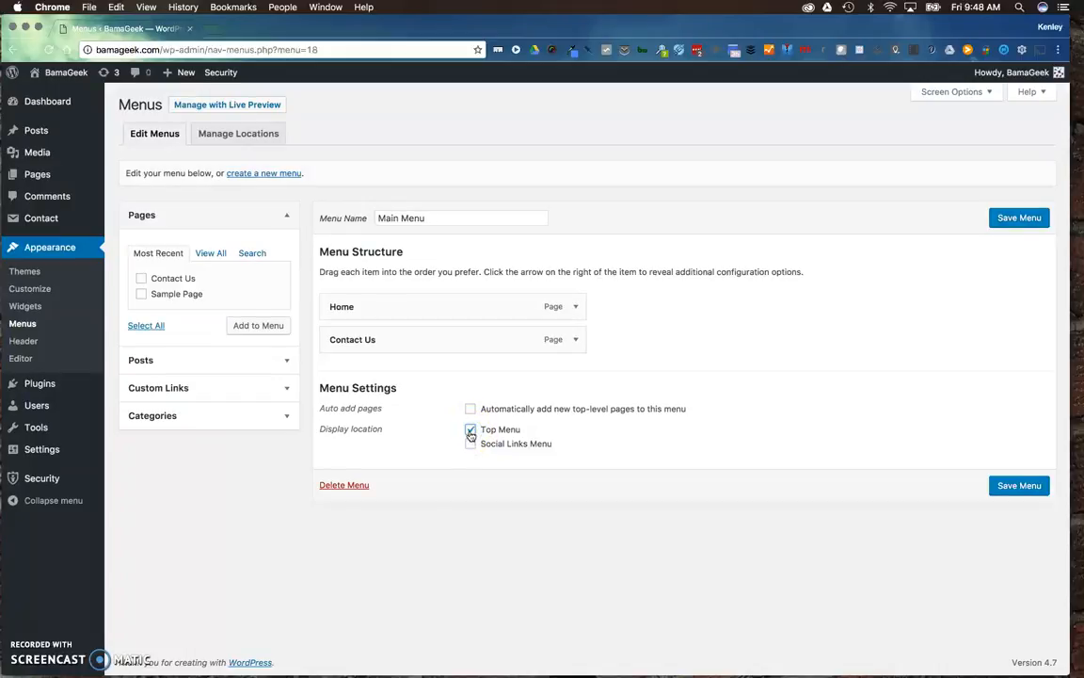
click(1020, 488)
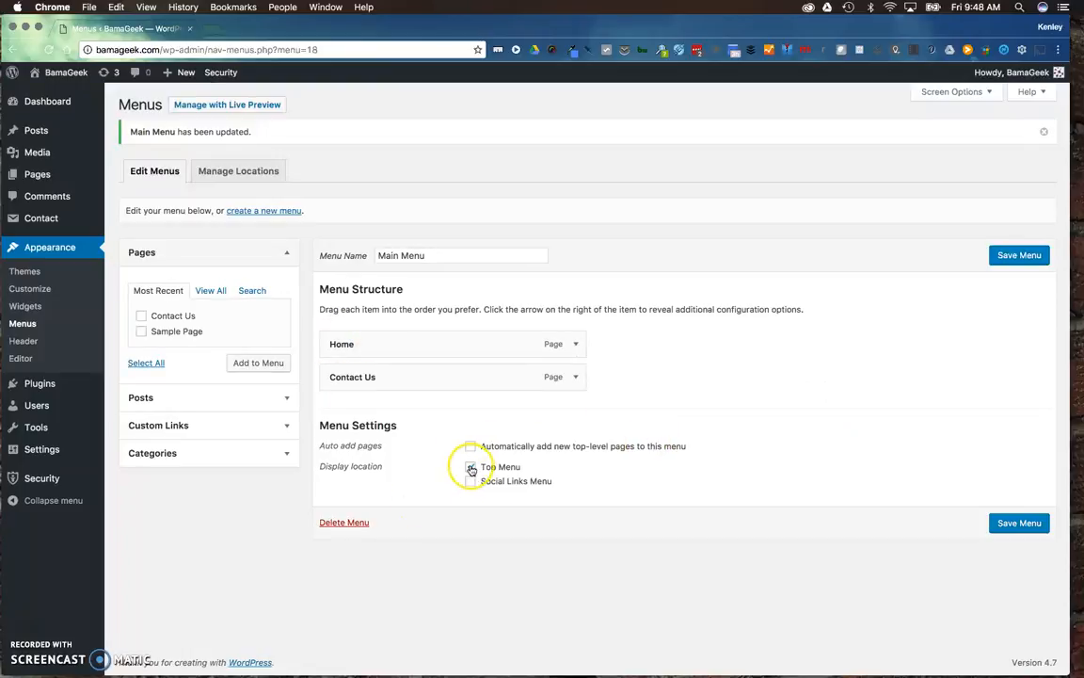
Step: Check that Main Menu is chosen for the Top Menu theme location and return to editing the menu
click(223, 176)
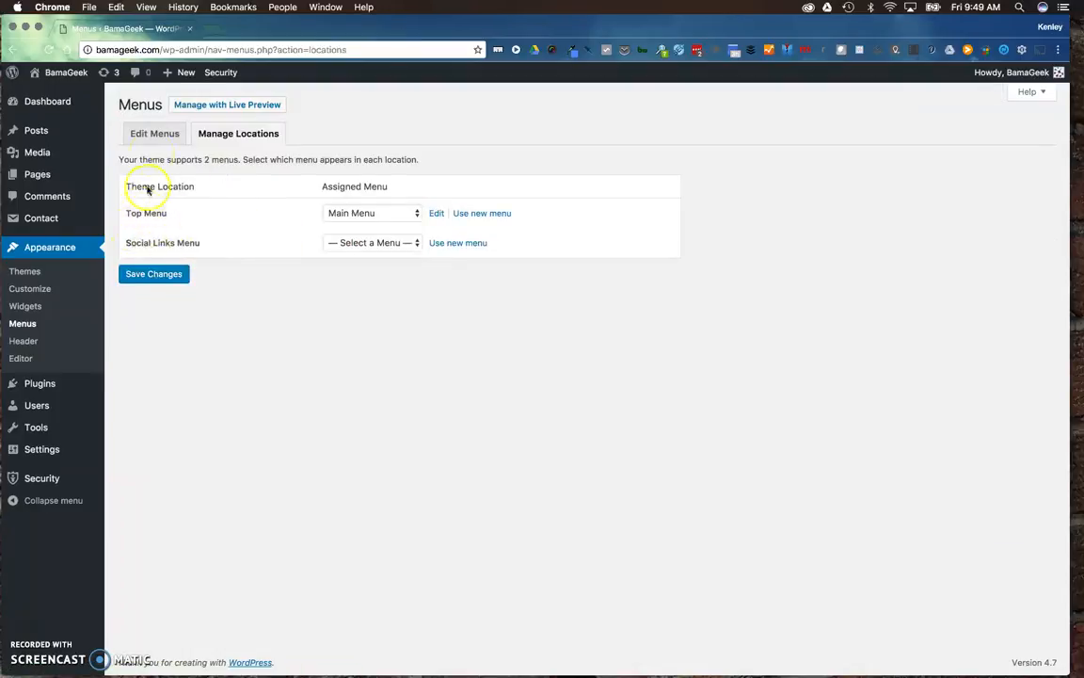
click(373, 213)
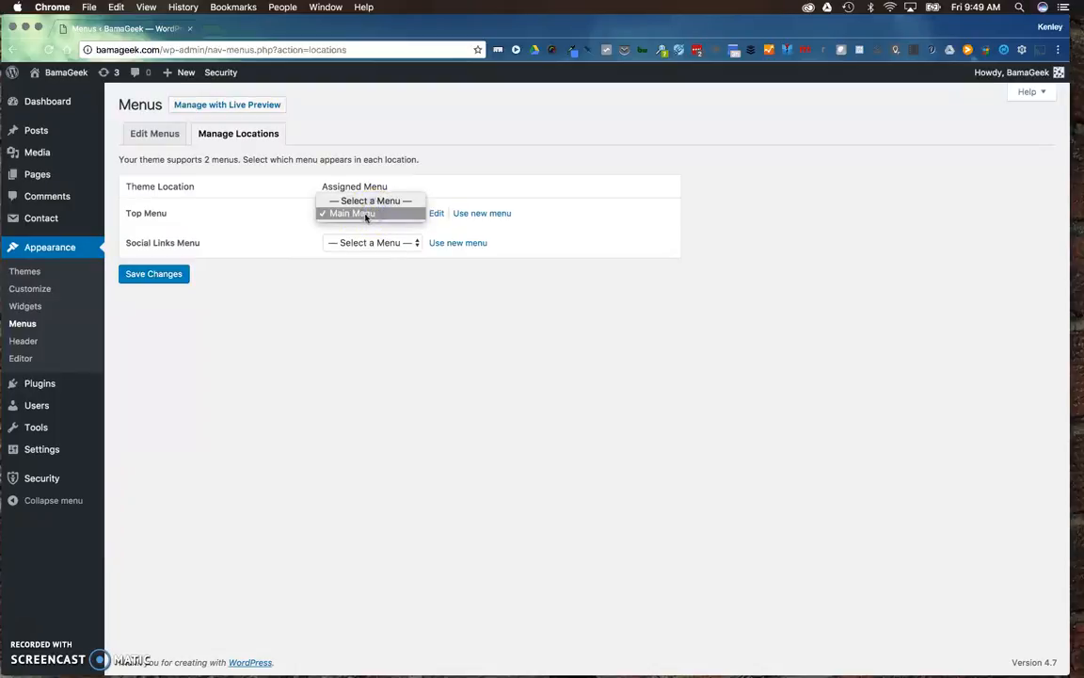
click(366, 214)
click(141, 135)
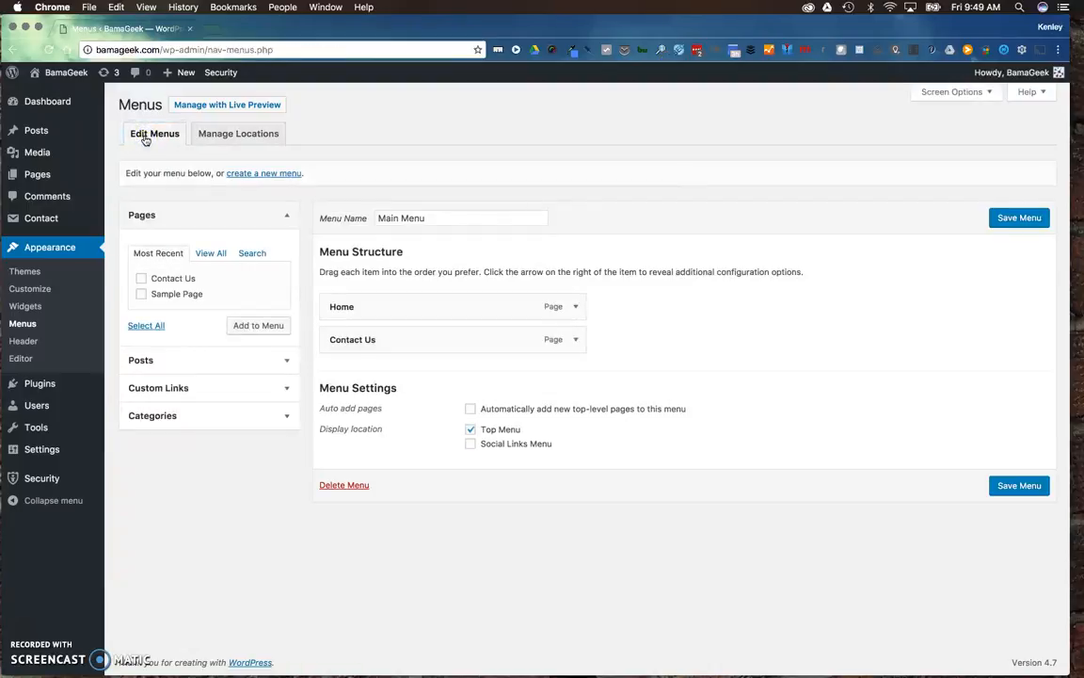
Step: View the site's home page and examine the navigation menu below the header image
mouse_move(61, 72)
click(56, 104)
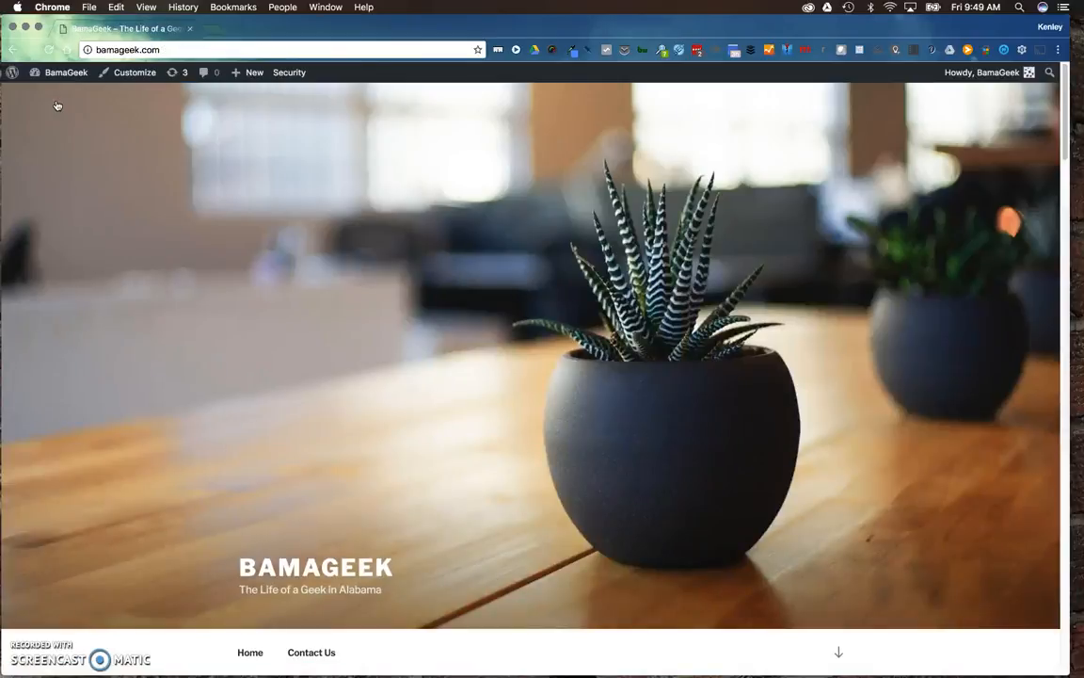
scroll(127, 191, down, 5)
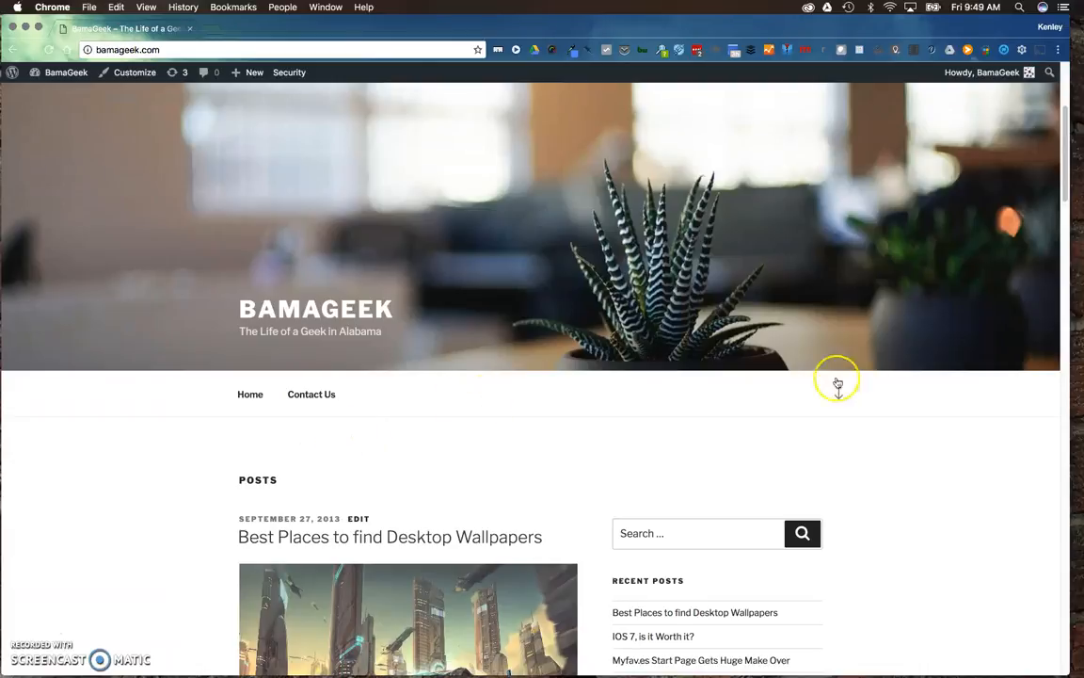
drag(1067, 175, 1017, 151)
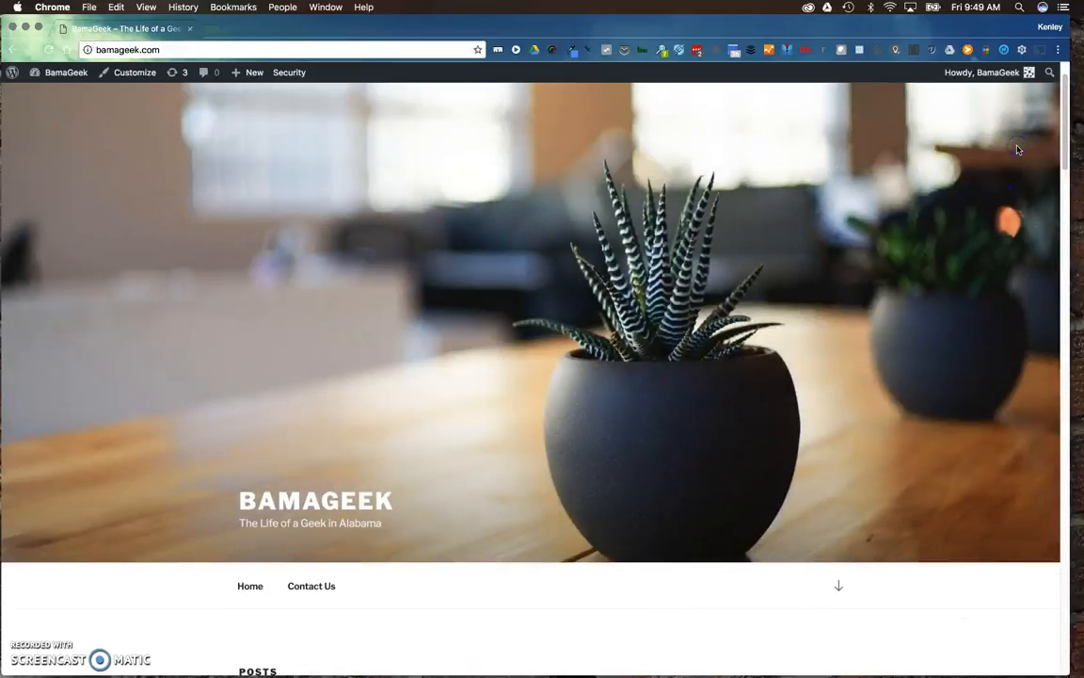
Step: Return to the menu editor and examine the custom link and category options for menu items
mouse_move(46, 80)
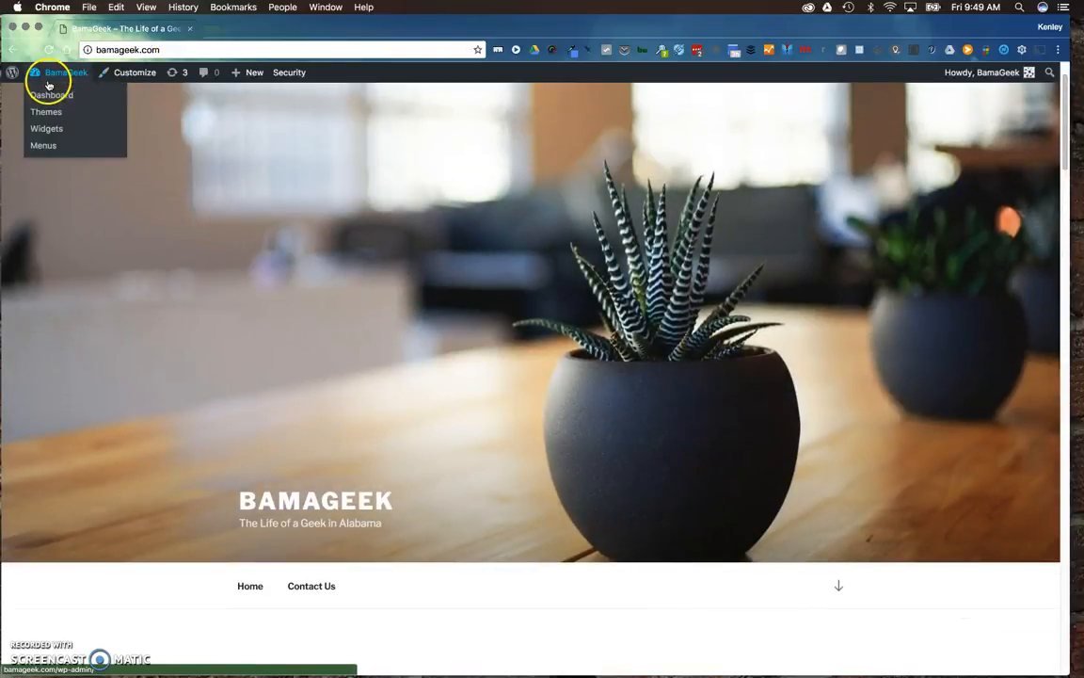
click(44, 147)
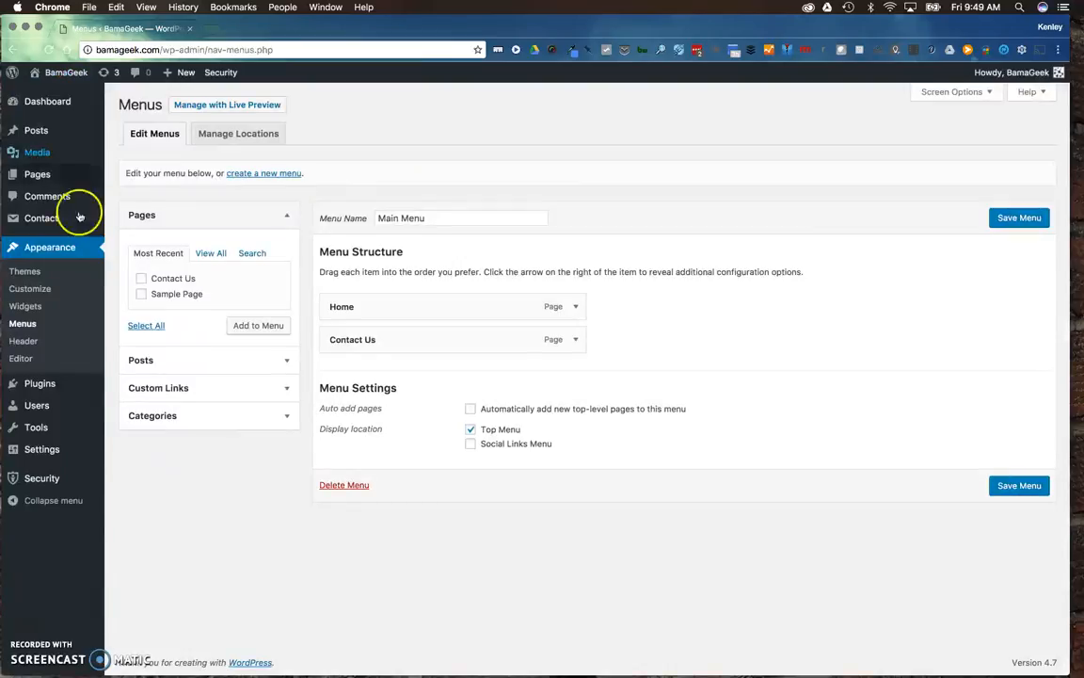
click(282, 384)
click(285, 272)
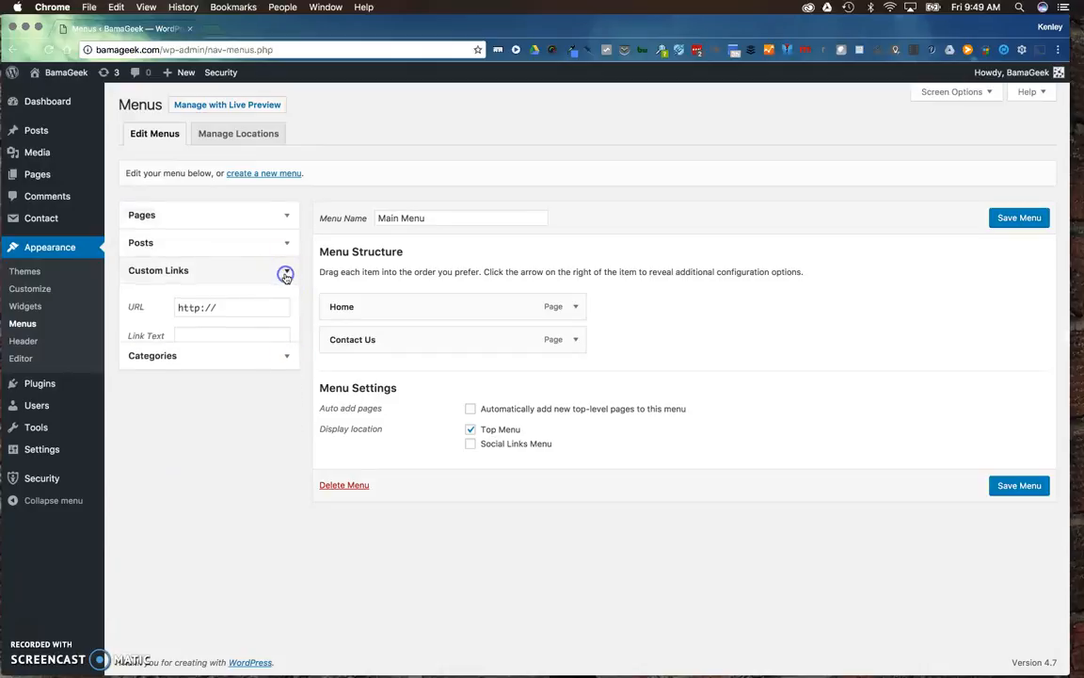
click(284, 299)
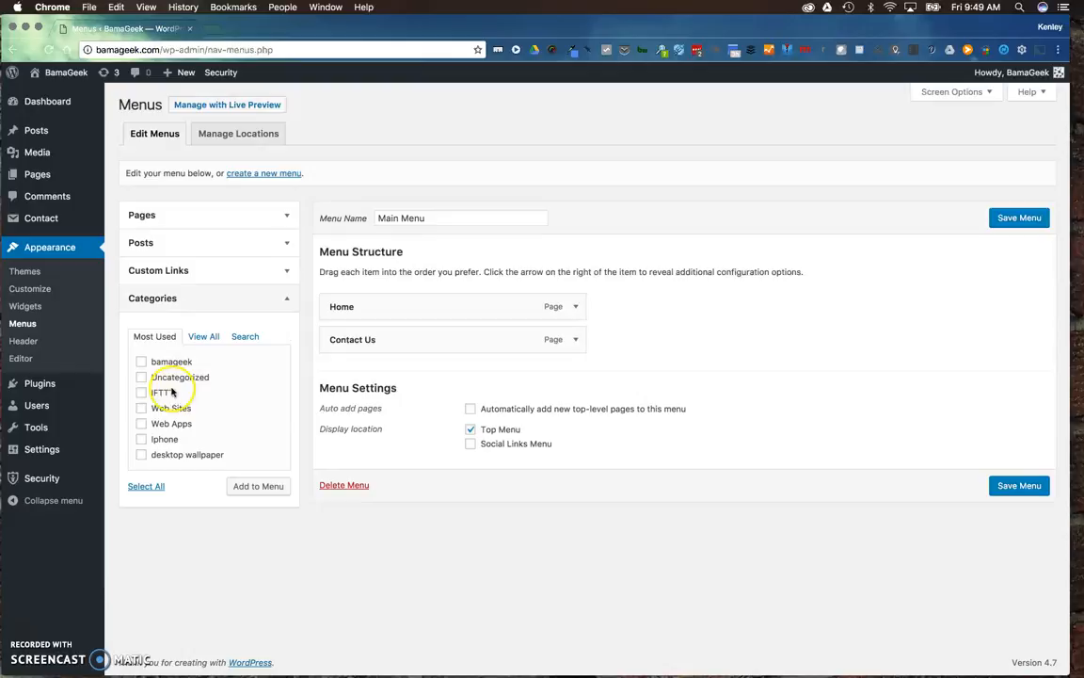
Step: Add the Uncategorized category to Main Menu and collapse the list of categories
click(141, 377)
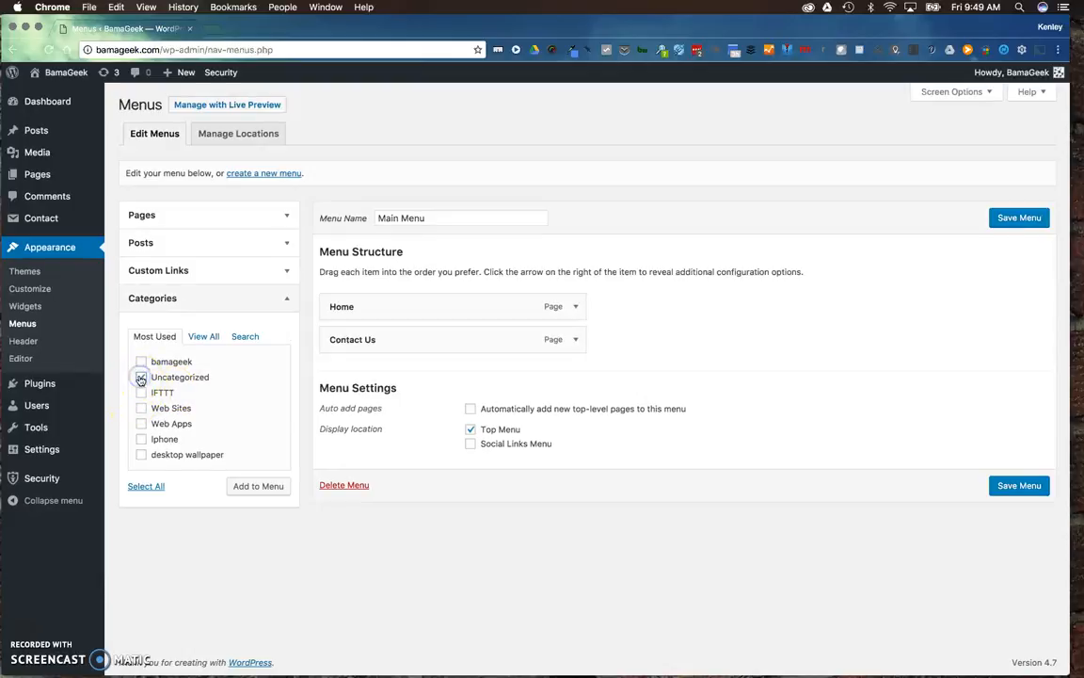
click(262, 489)
click(262, 489)
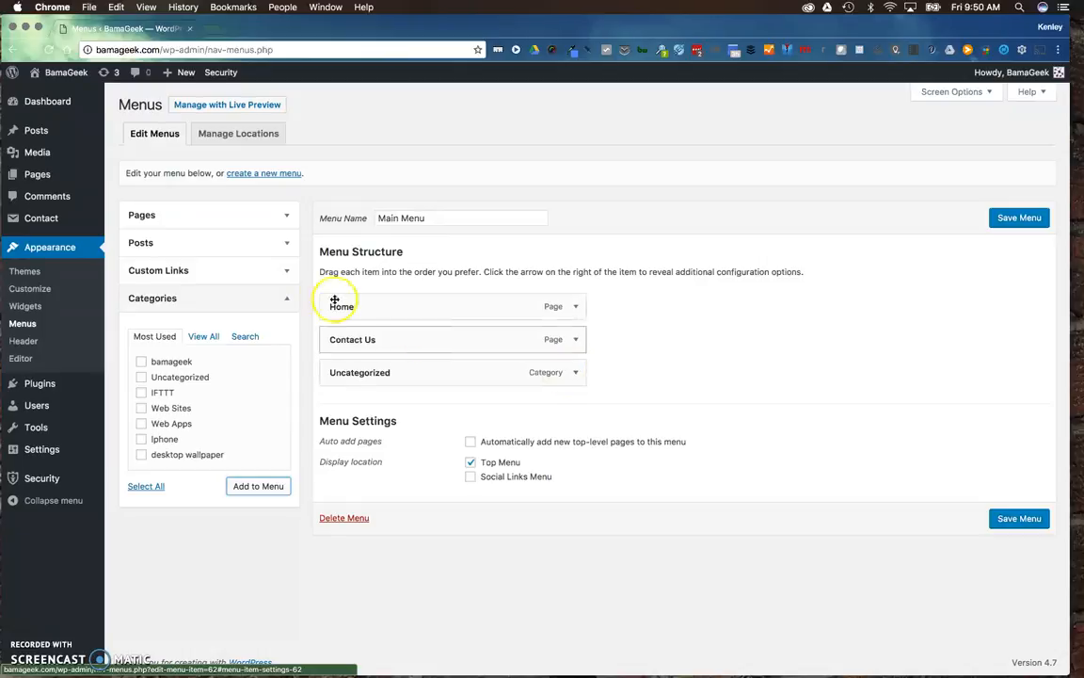
click(284, 217)
click(283, 216)
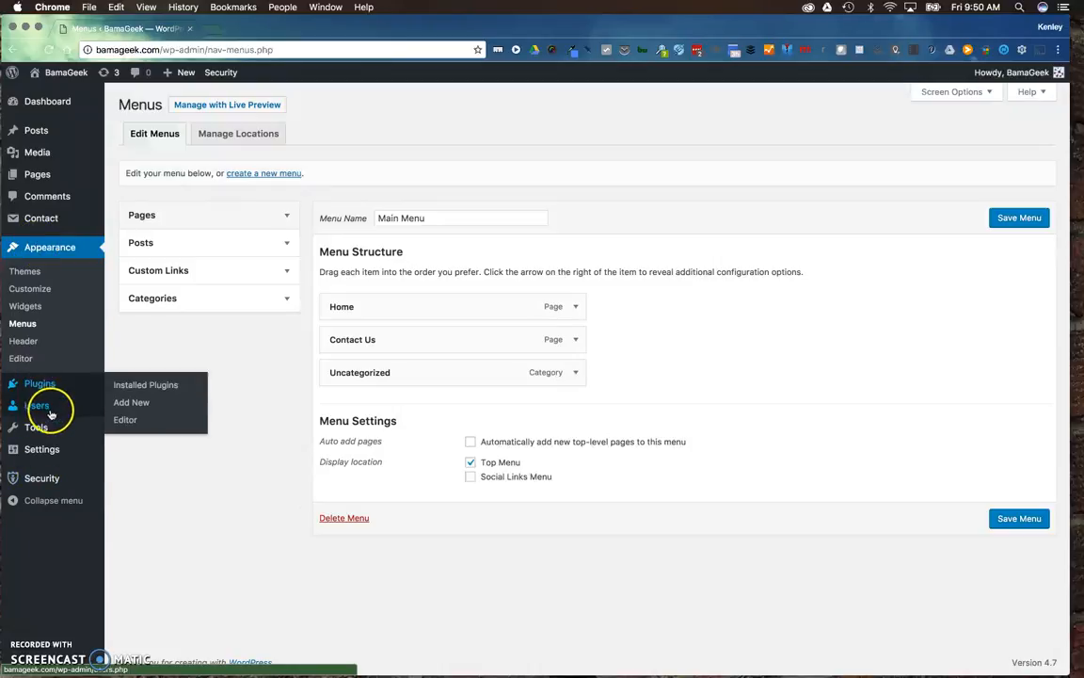
mouse_move(52, 423)
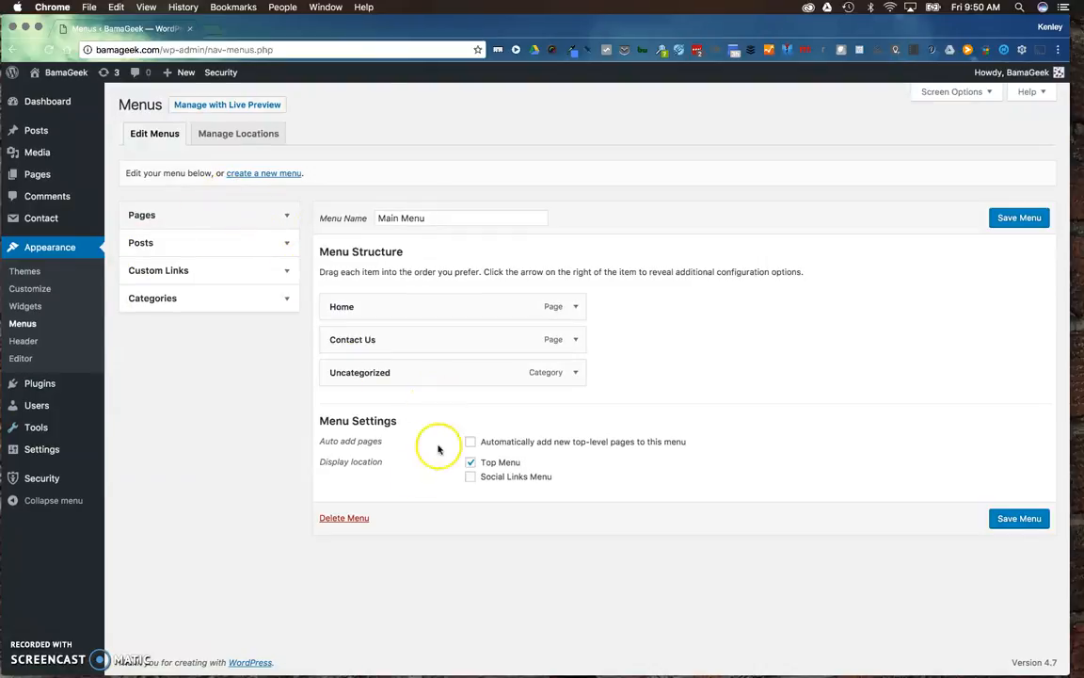
Step: Check the Uncategorized item's navigation label in the menu structure and save Main Menu
click(572, 375)
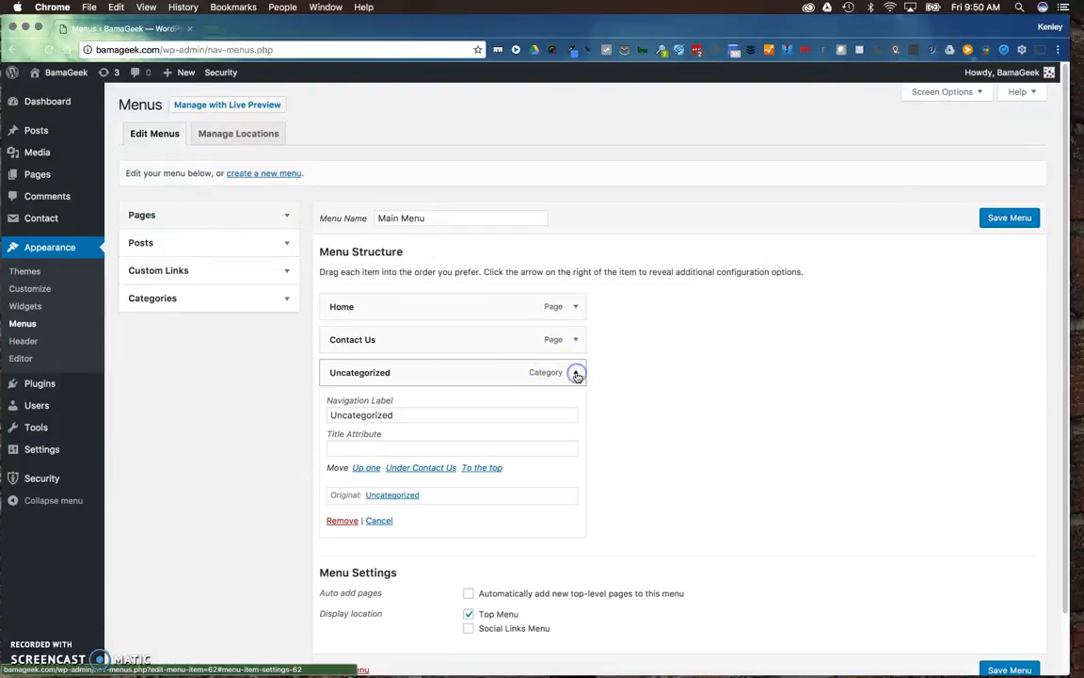
click(388, 418)
double_click(389, 418)
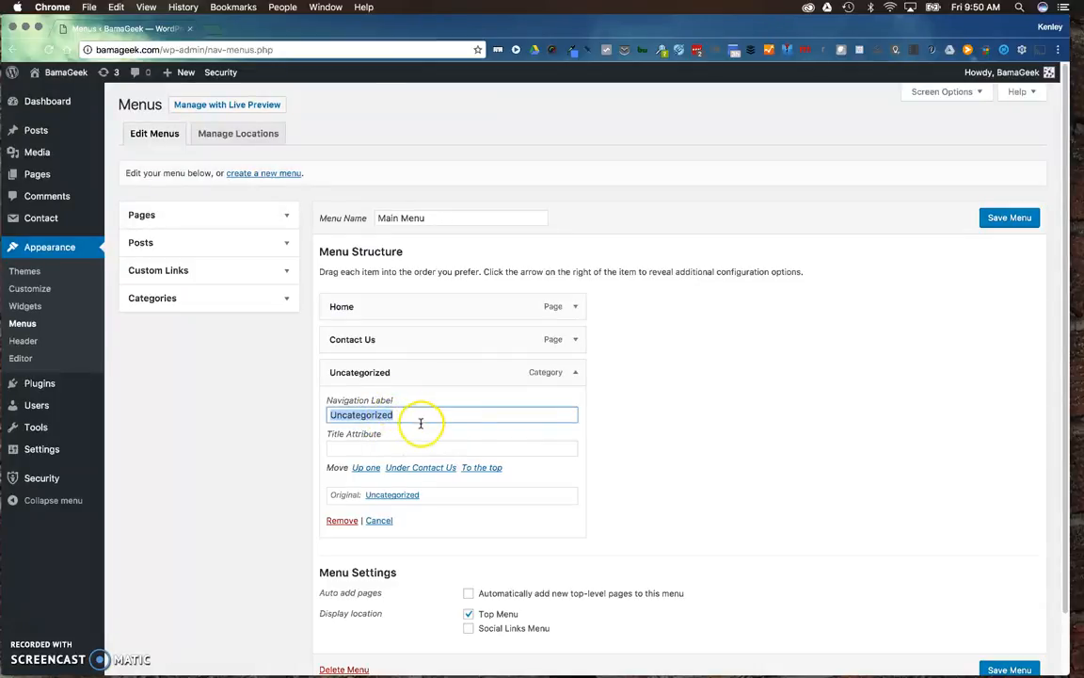
click(422, 426)
click(984, 229)
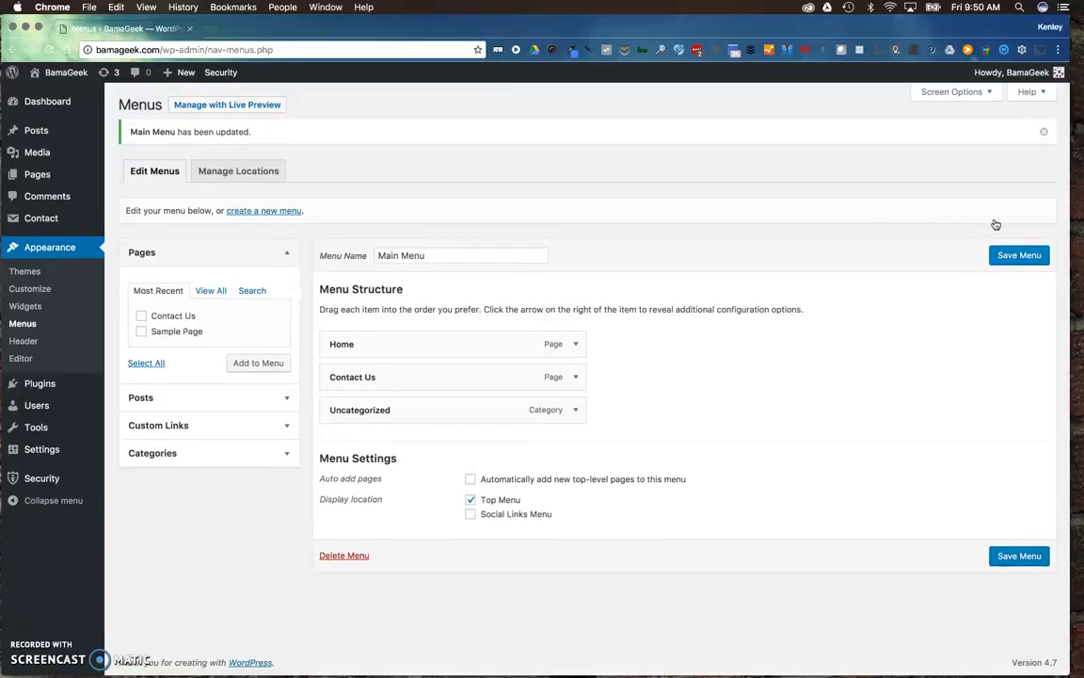
Step: Visit the site, try the Uncategorized, Home and Contact Us links in its navigation menu, and return to the home page
mouse_move(49, 79)
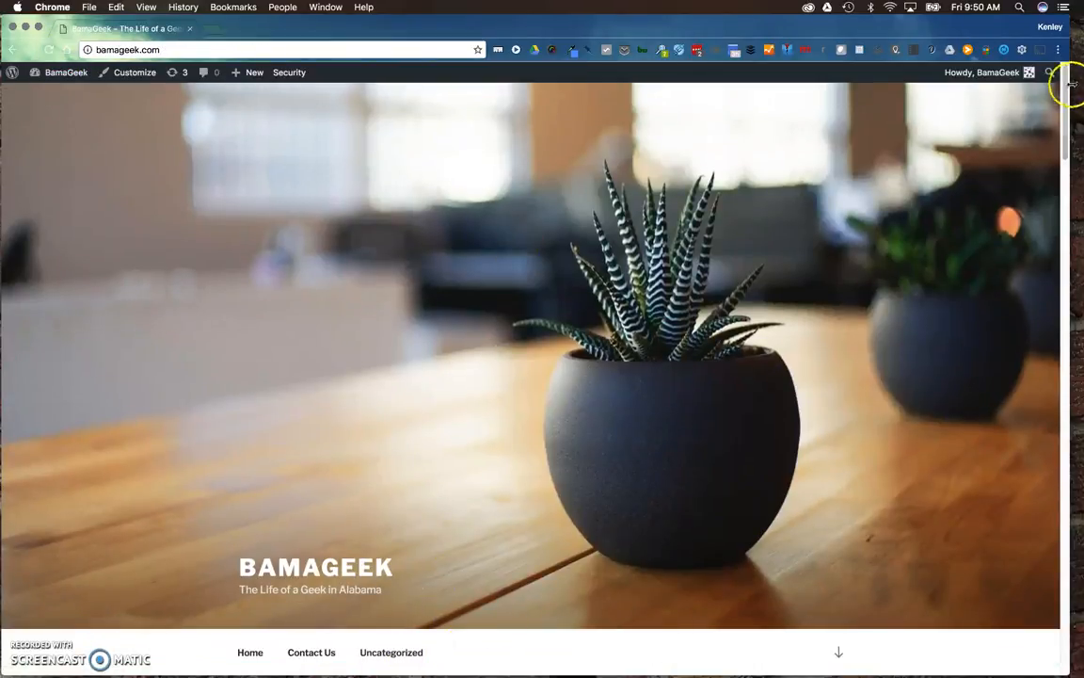
drag(1068, 106, 1058, 164)
click(397, 308)
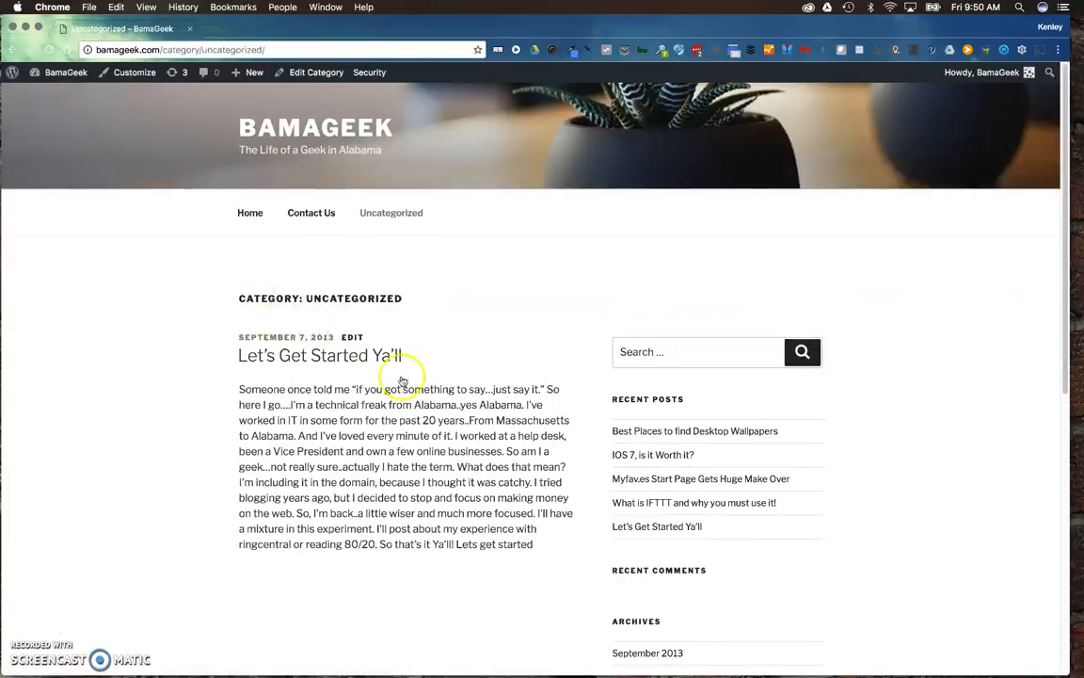
click(250, 214)
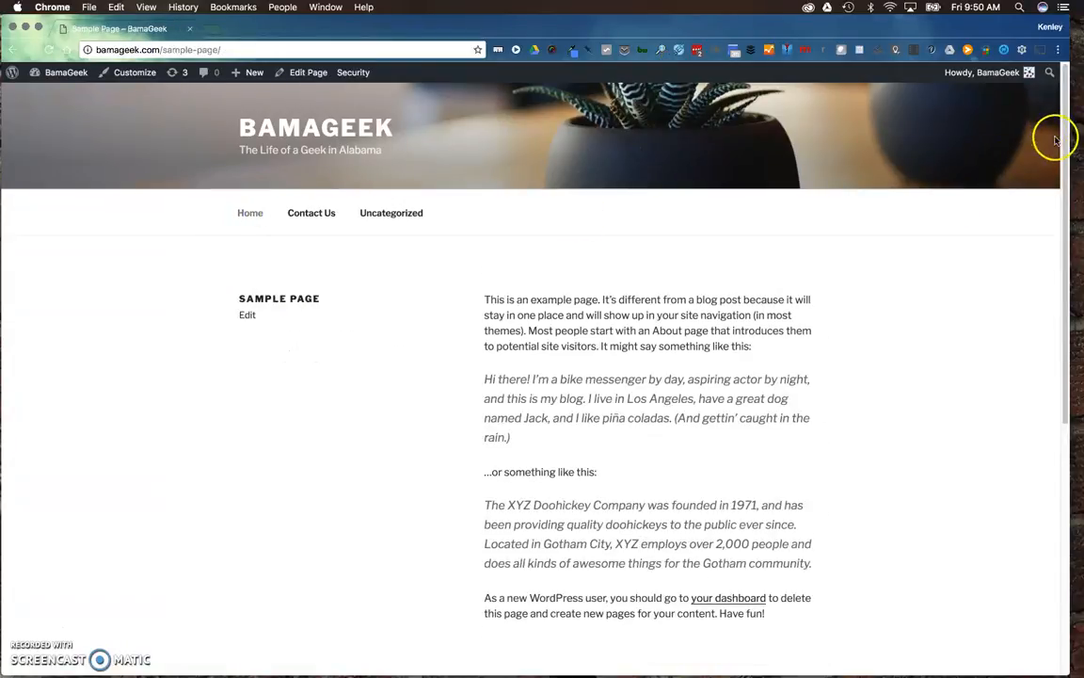
click(311, 223)
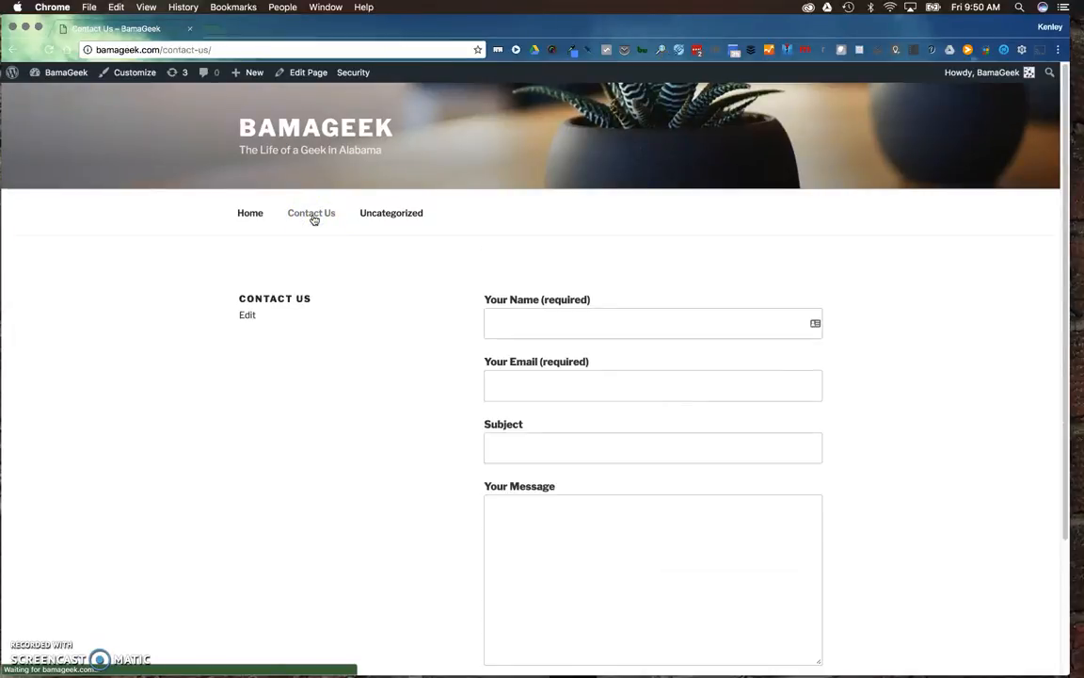
click(301, 128)
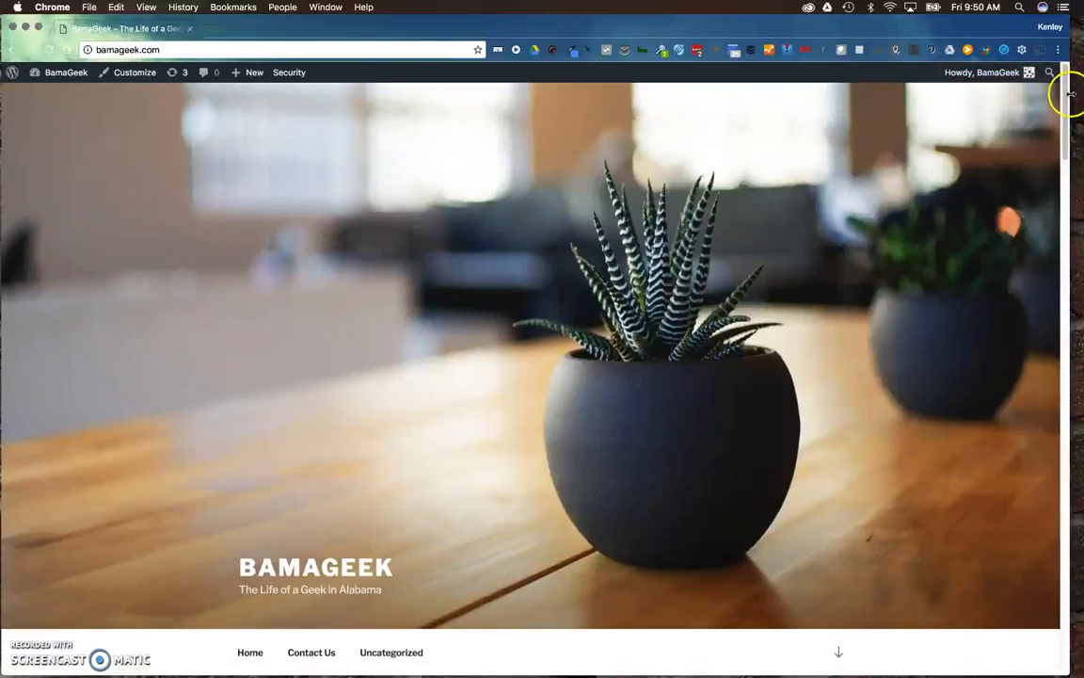
scroll(1058, 193, down, 10)
scroll(1050, 190, up, 10)
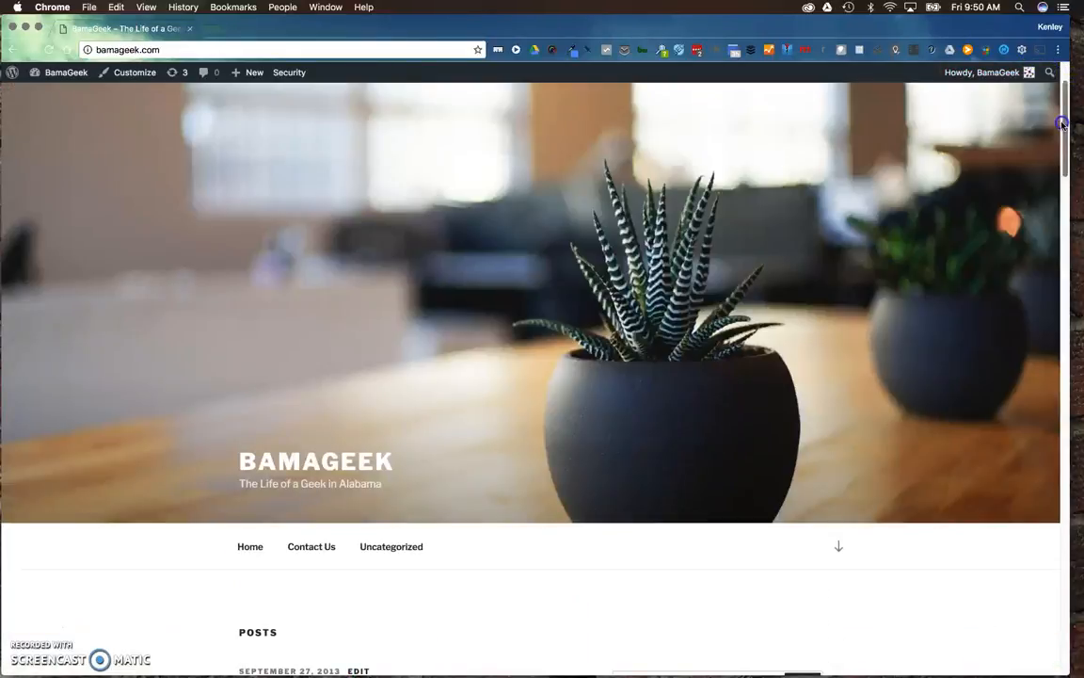
Step: Return to the menu editor, remove the Uncategorized item from Main Menu and save the menu
mouse_move(50, 80)
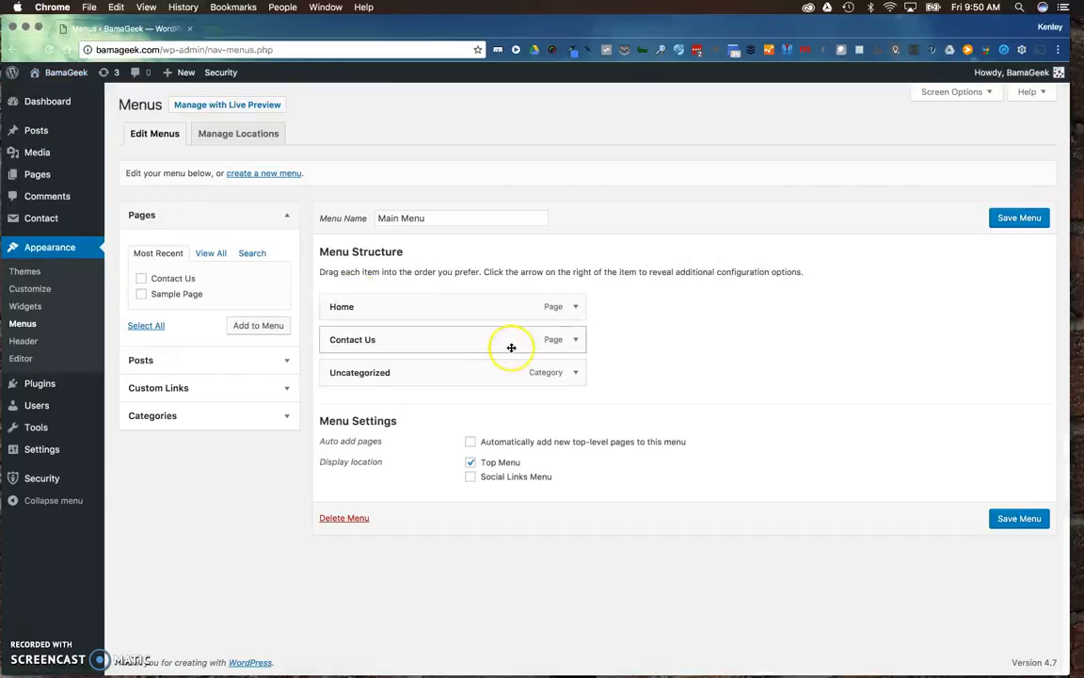
click(576, 372)
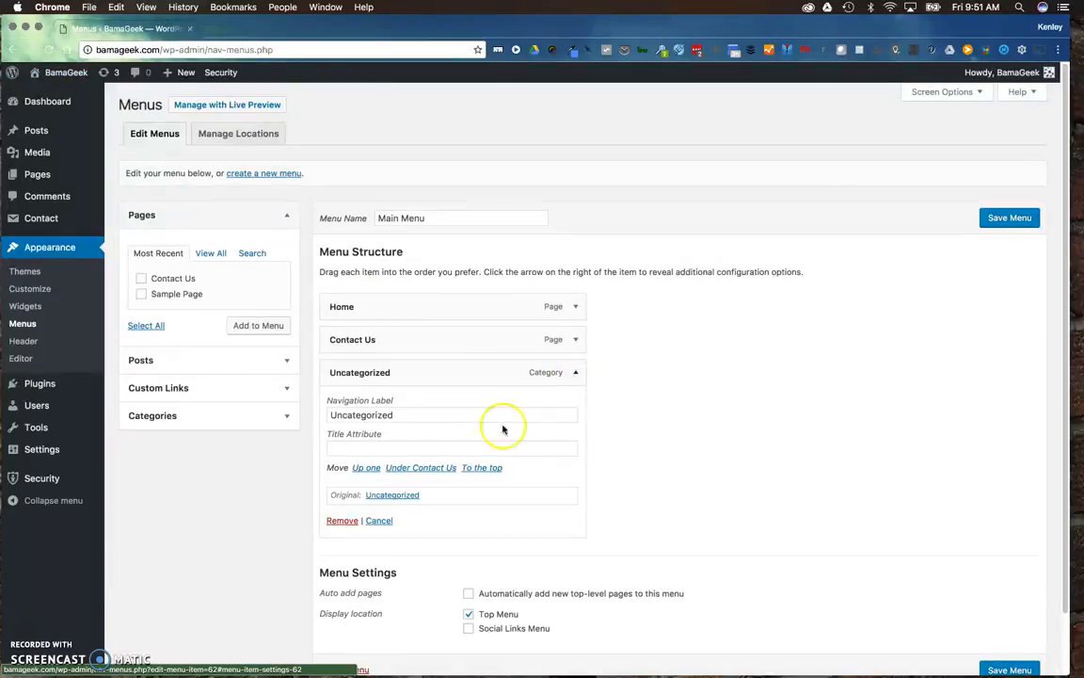
click(342, 521)
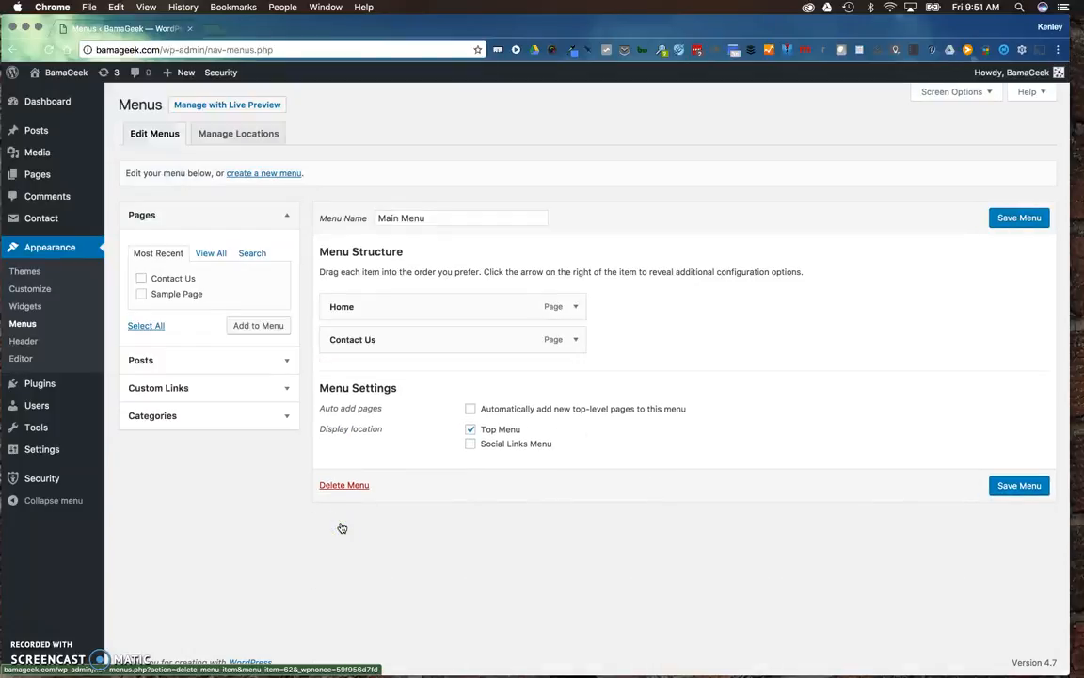
click(1019, 487)
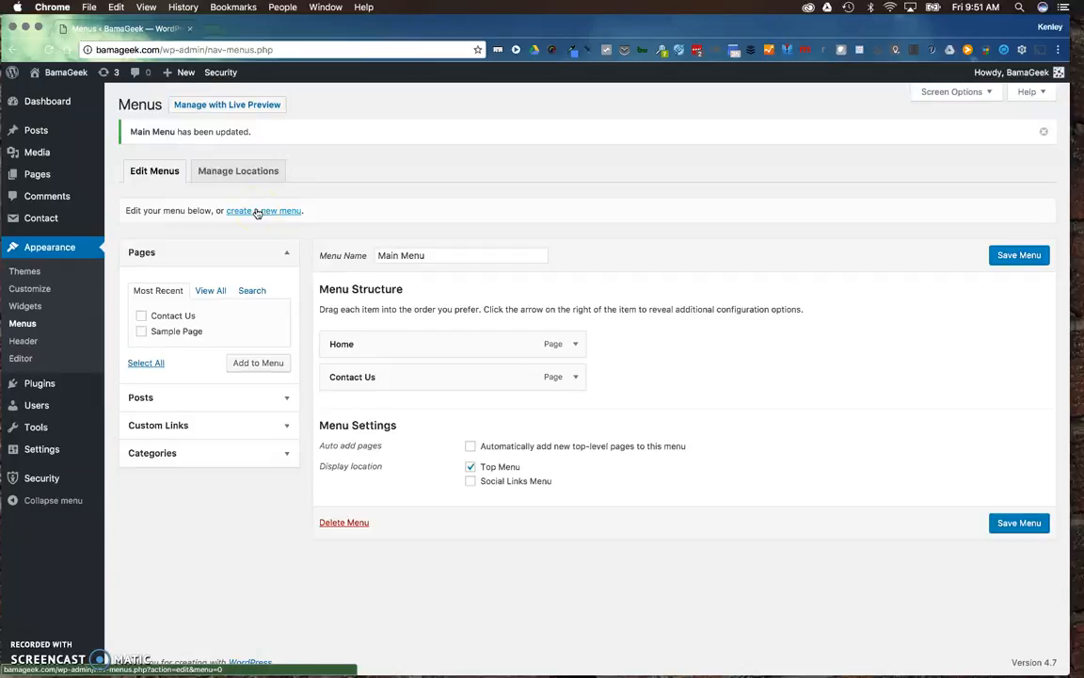
click(1024, 252)
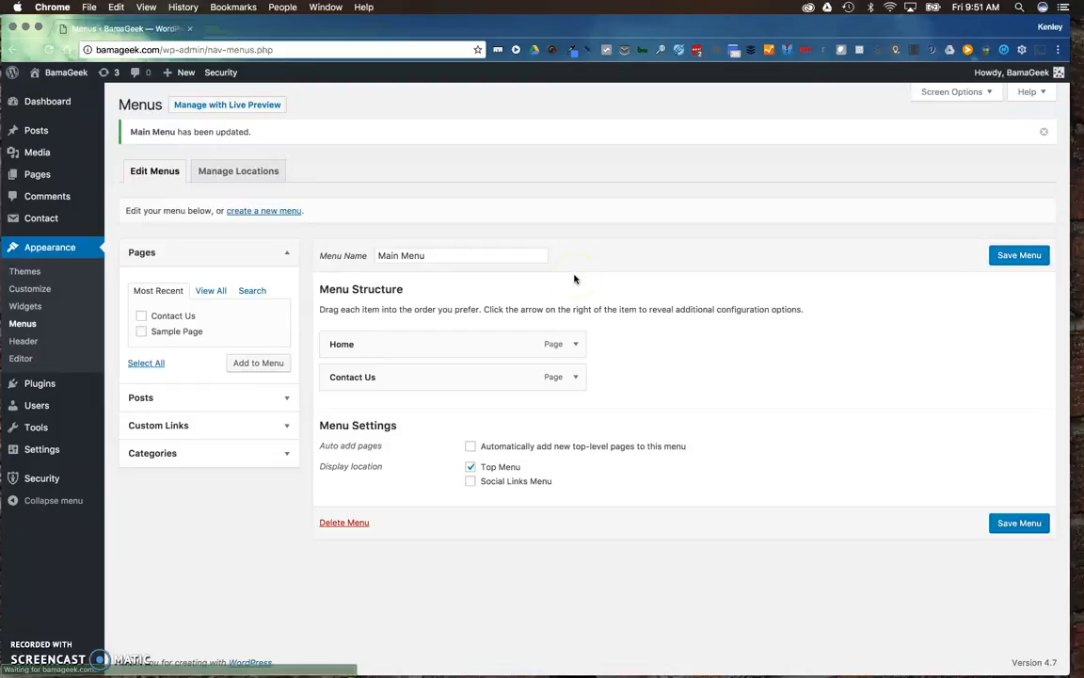
Step: Create a new menu named social menu
click(271, 210)
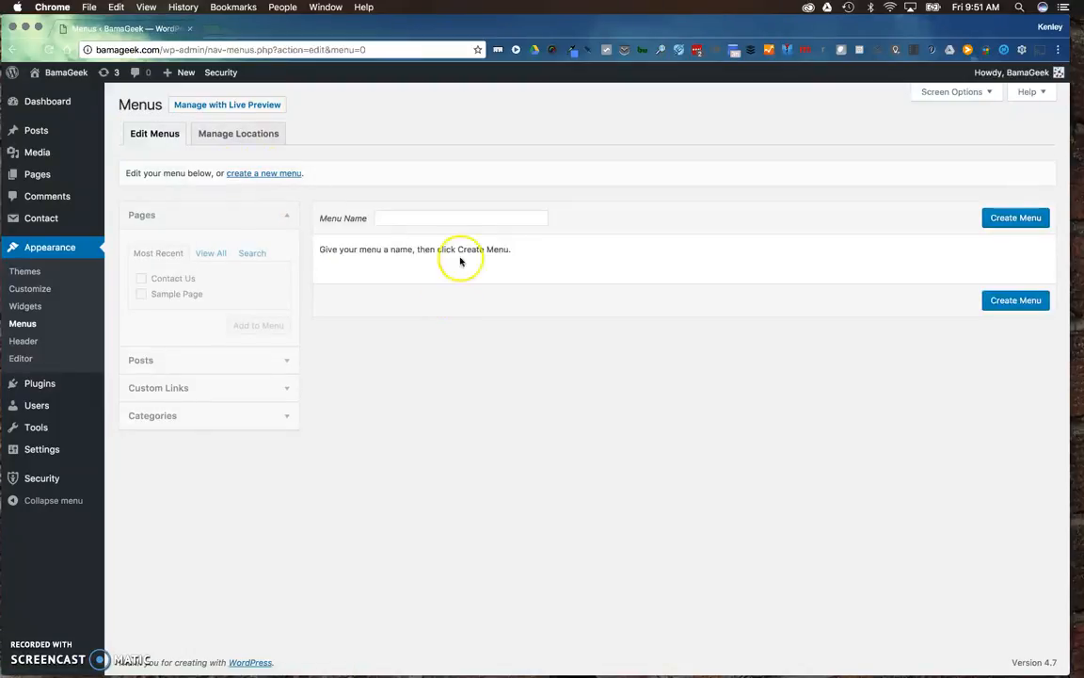
click(408, 218)
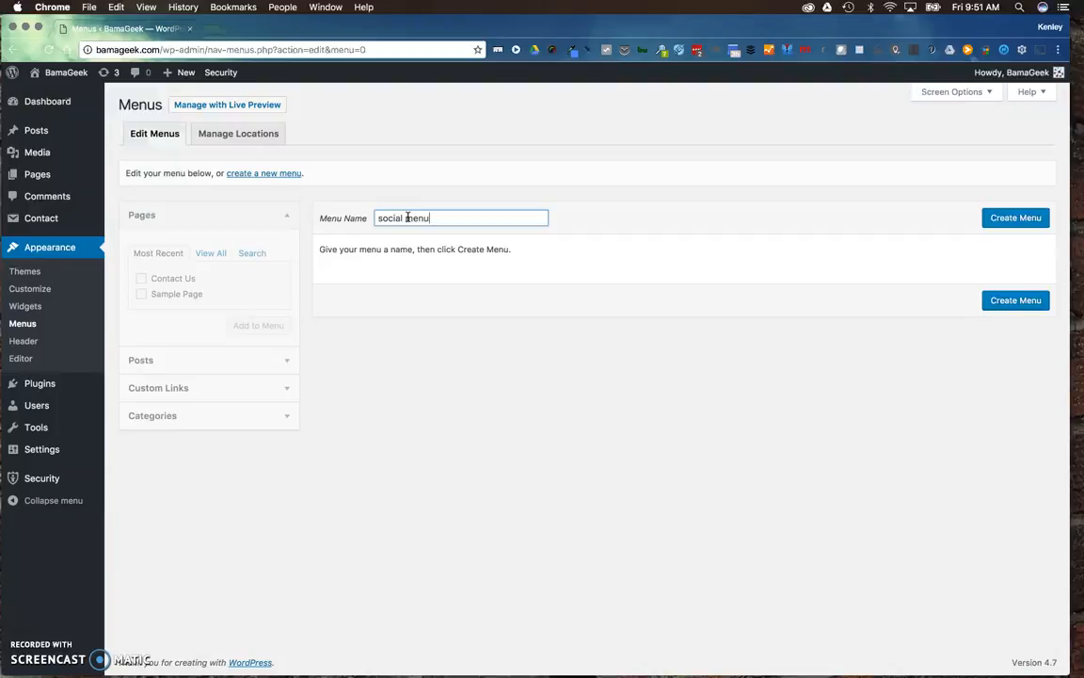
click(1017, 218)
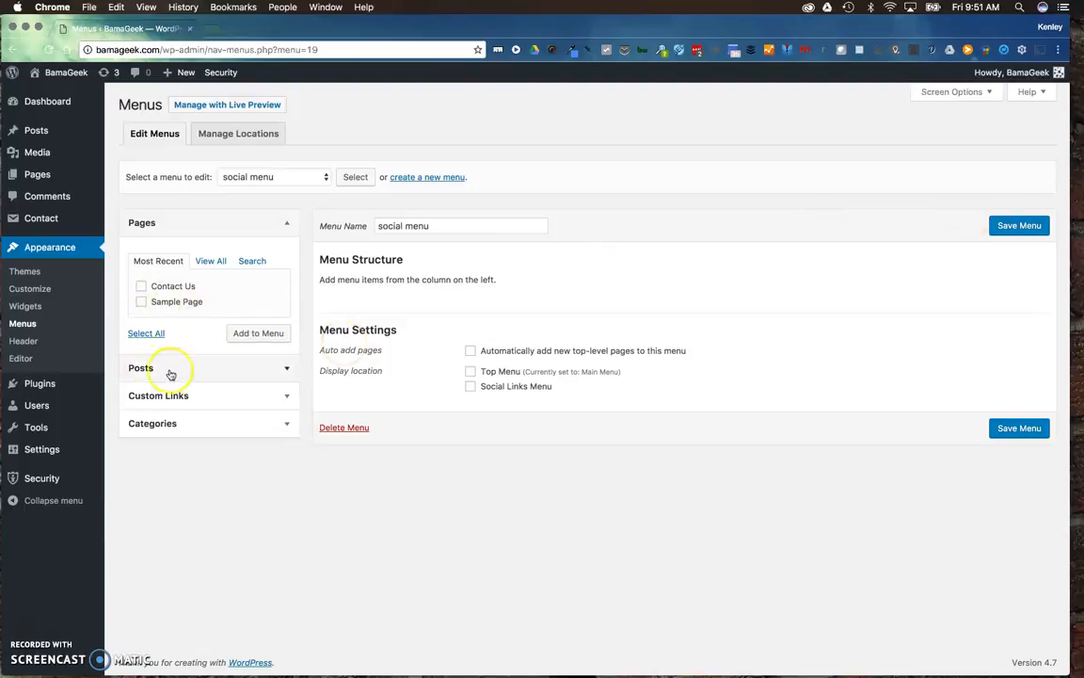
Step: Add the Contact Us and Sample Page pages to social menu, assign it to the Social Links Menu location, and save
click(140, 302)
click(254, 333)
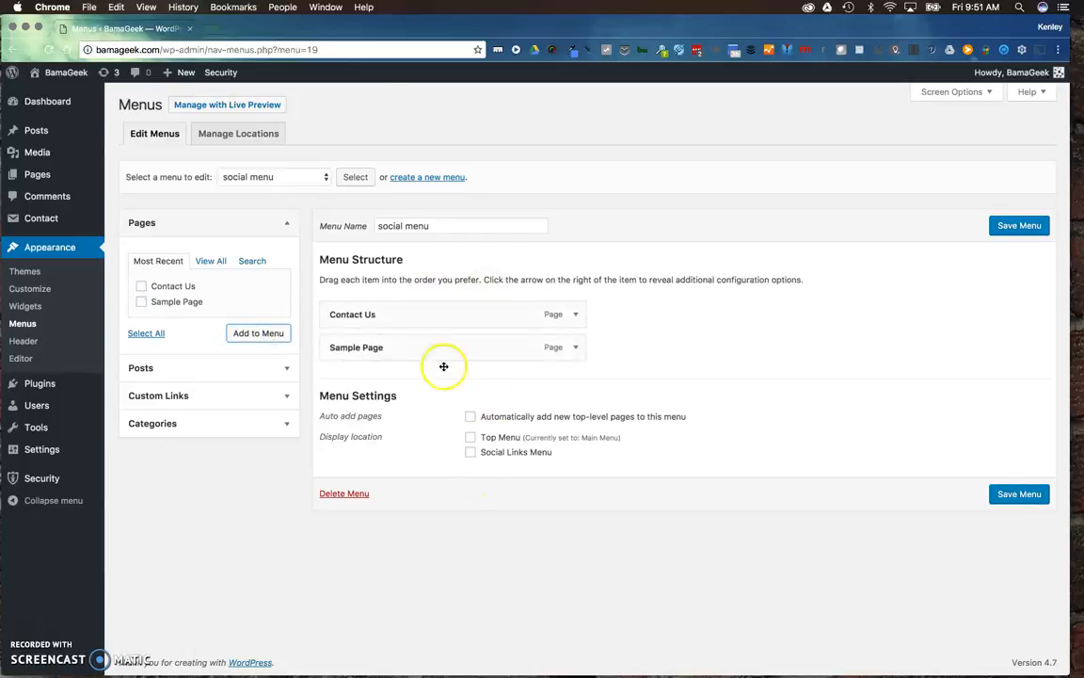
click(470, 452)
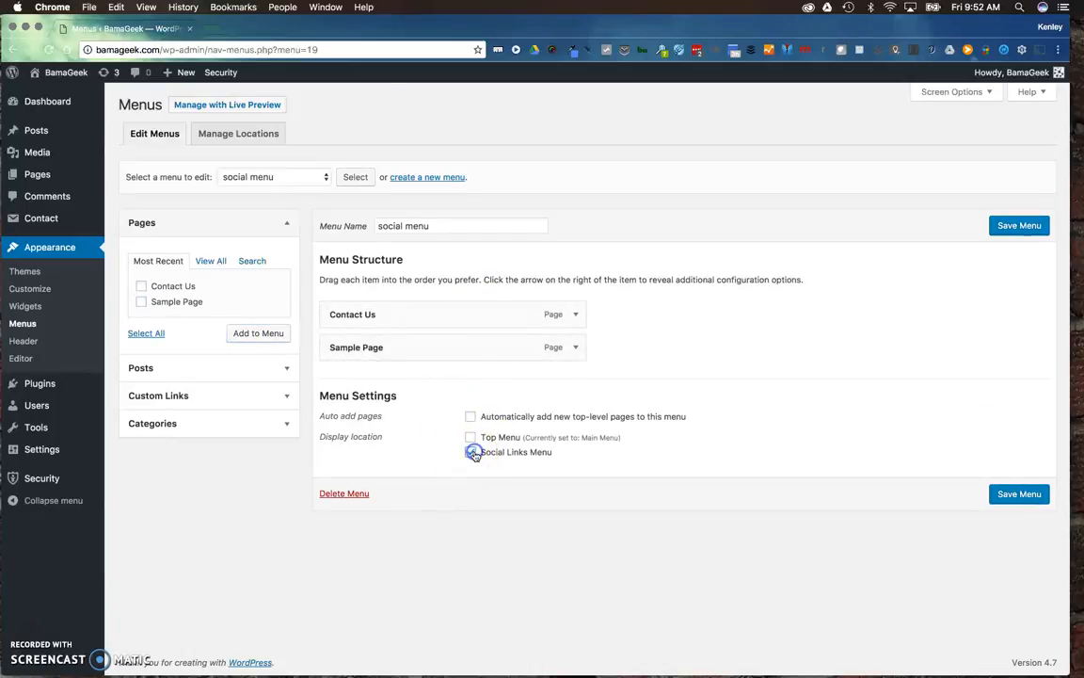
click(1020, 500)
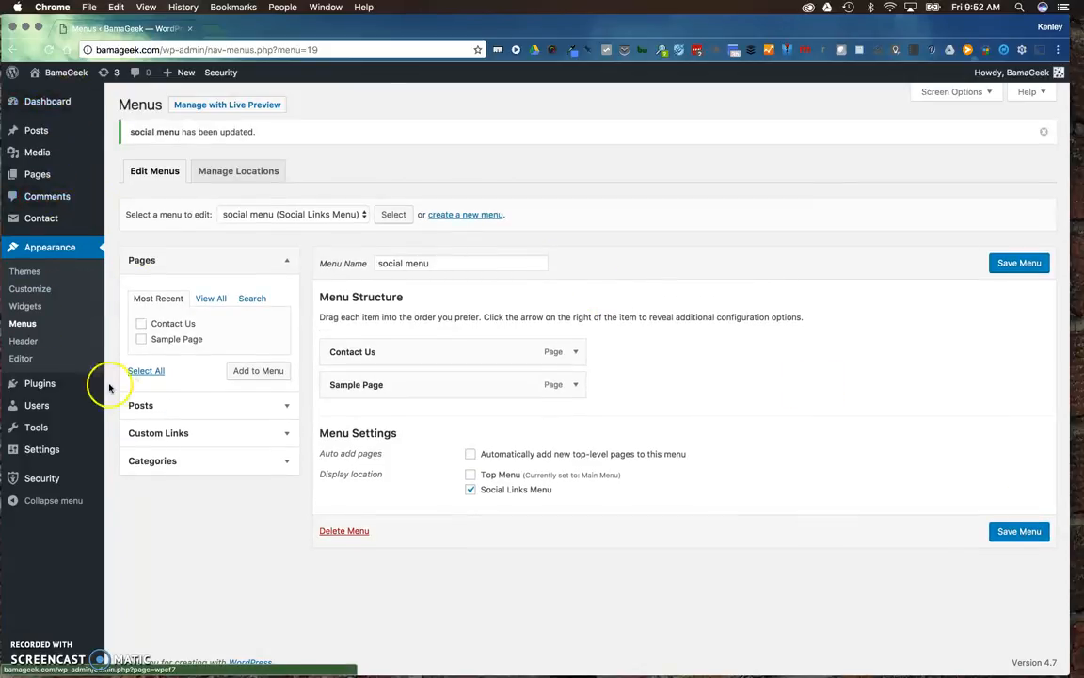
Step: Visit the site and examine the social links at the foot of the home page
mouse_move(64, 78)
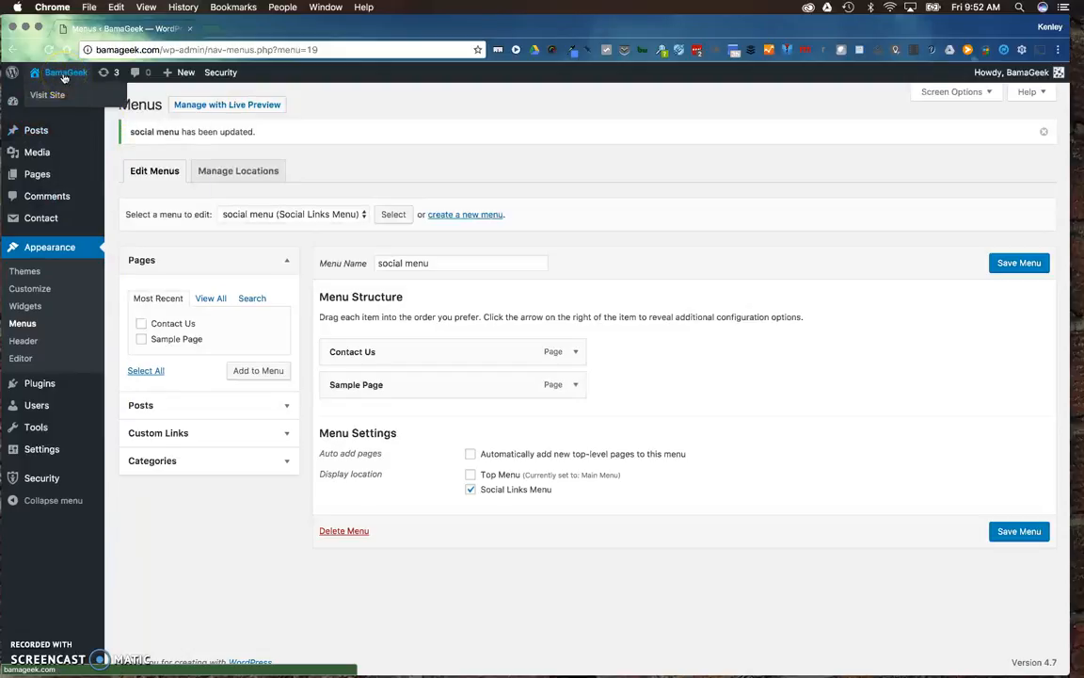
click(66, 95)
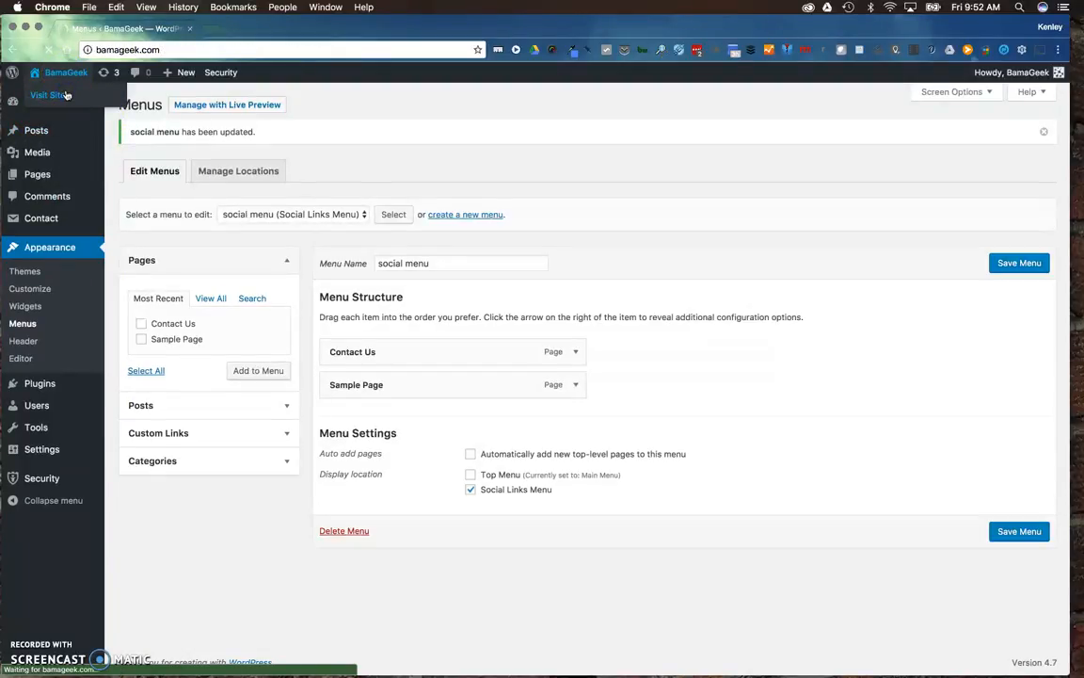
drag(1065, 129, 1038, 668)
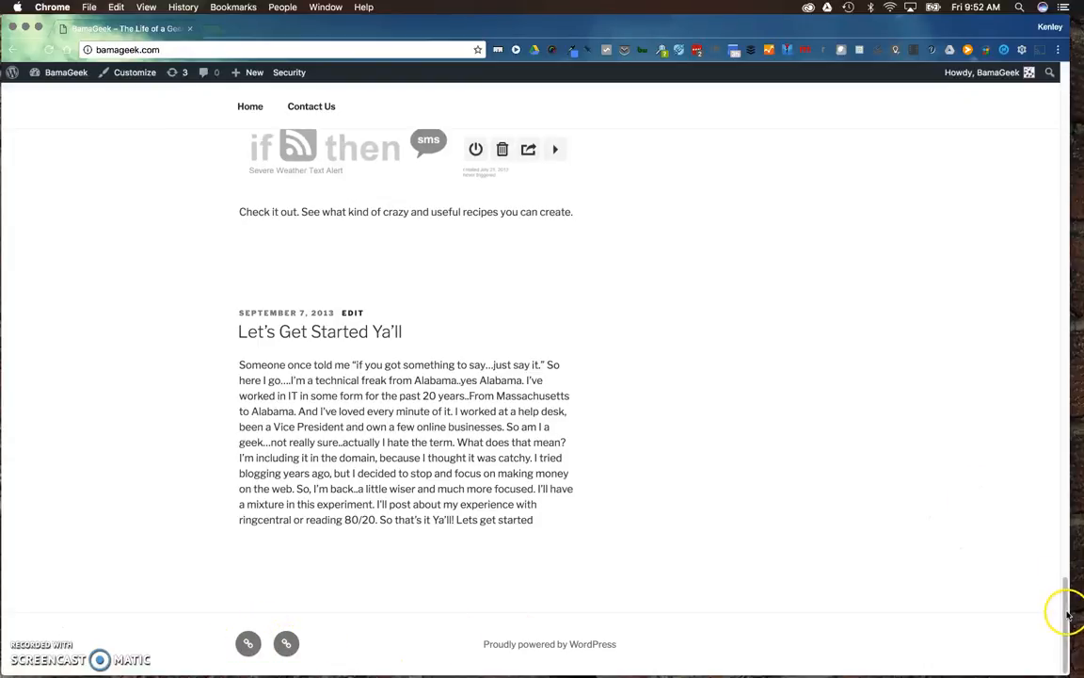
drag(1065, 614, 966, 76)
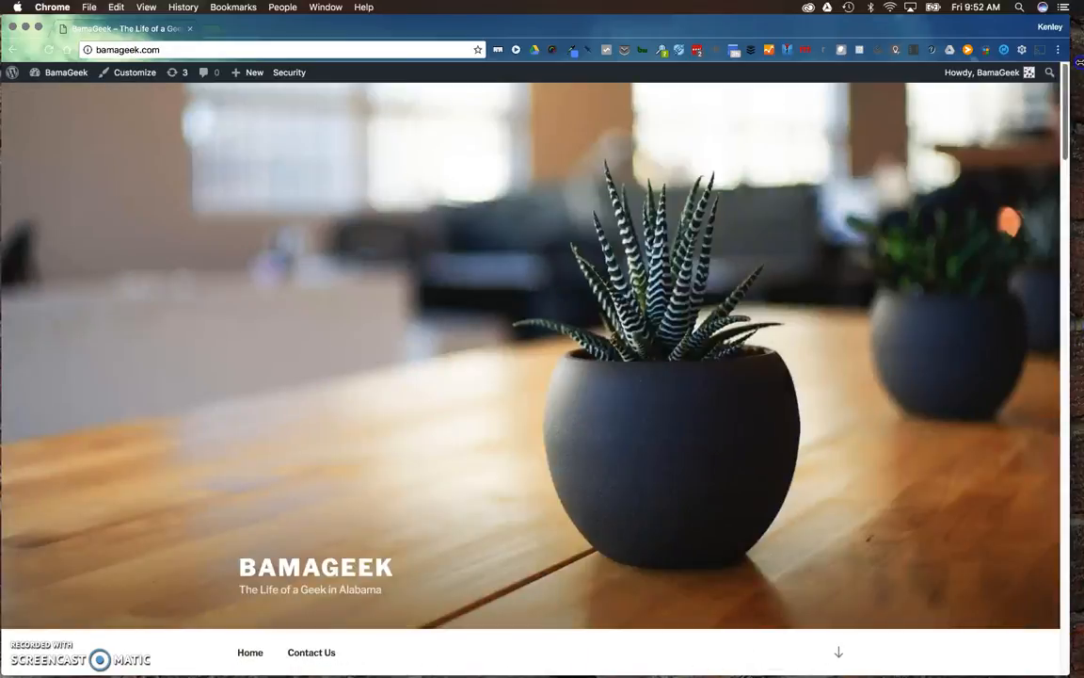
Step: Return to the menu editor, check the Contact Us item's options, and delete social menu
mouse_move(65, 78)
click(52, 146)
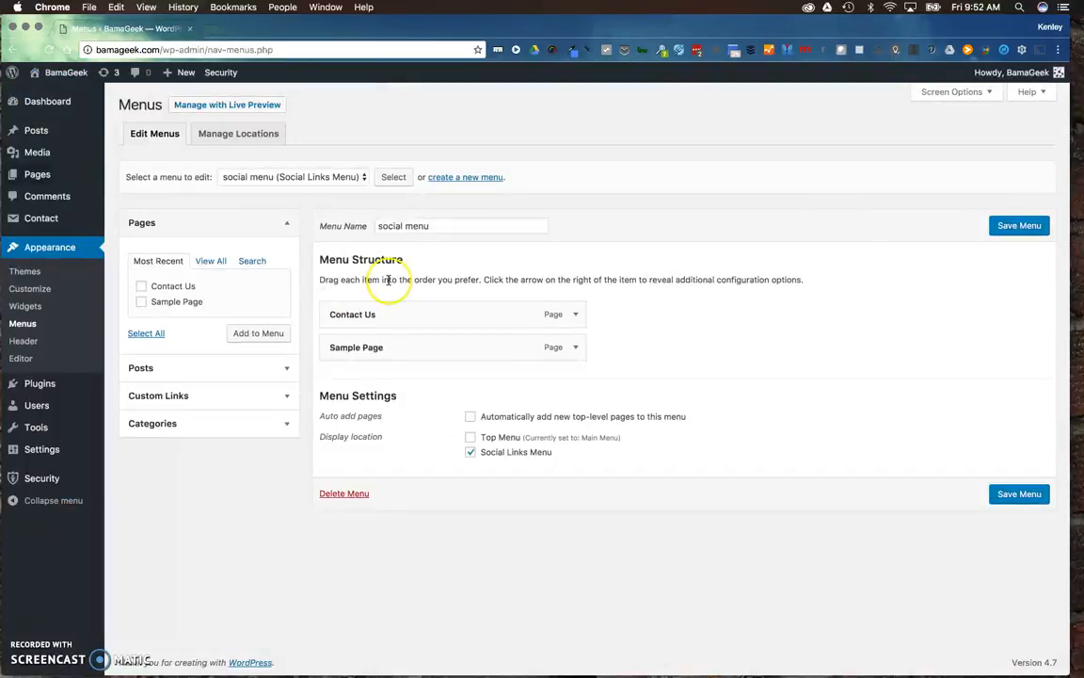
click(566, 316)
click(576, 316)
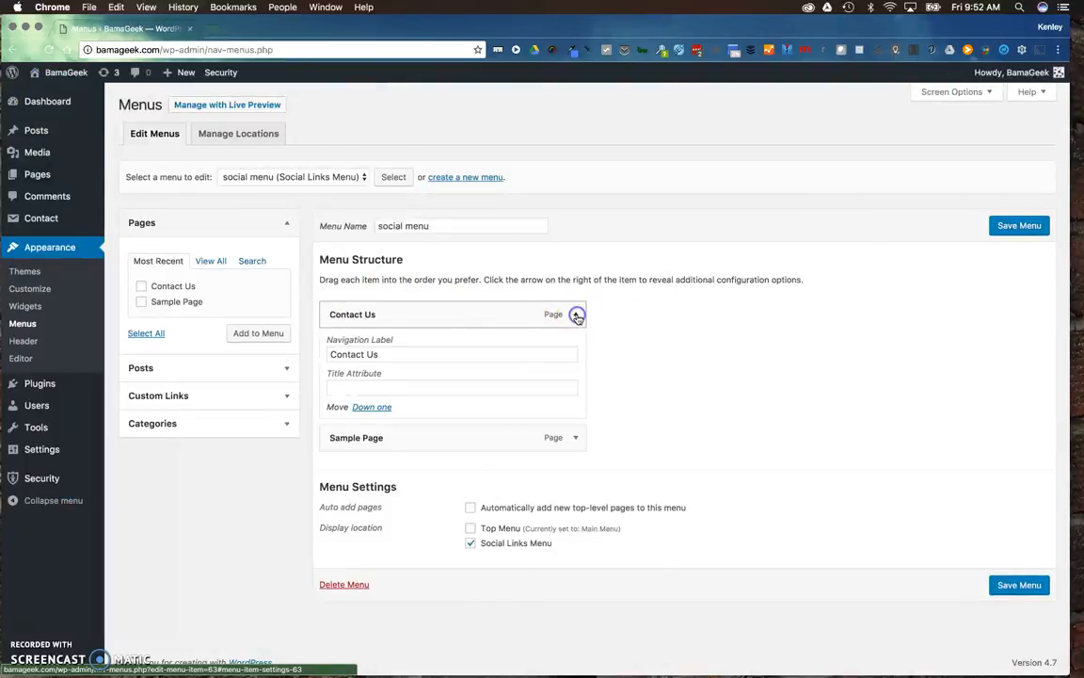
click(577, 317)
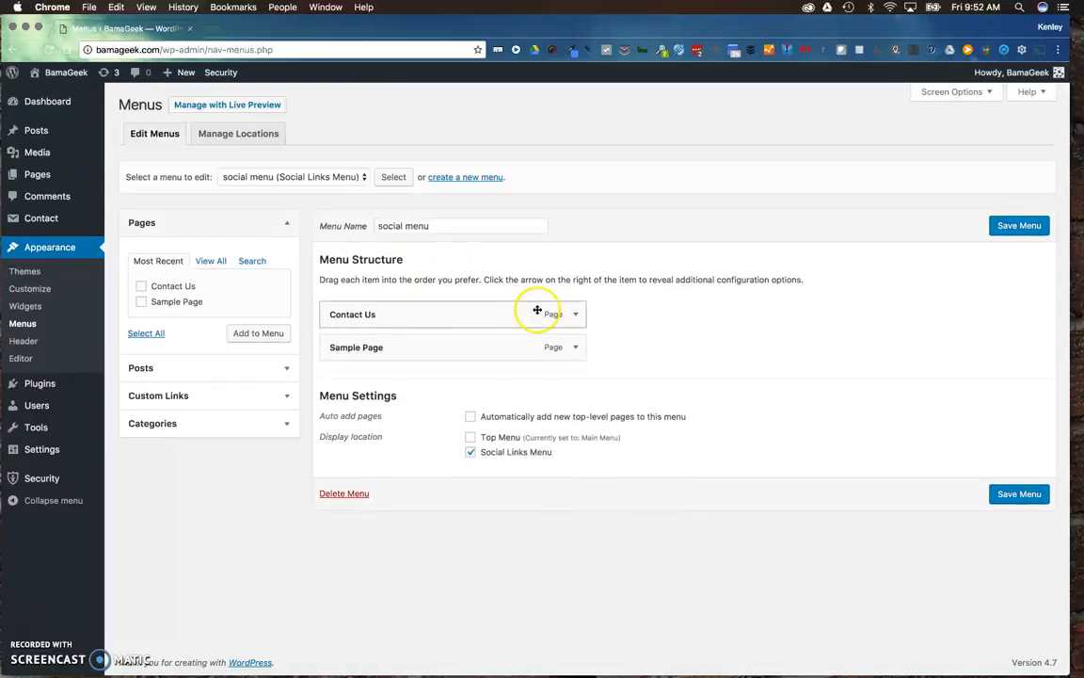
click(343, 493)
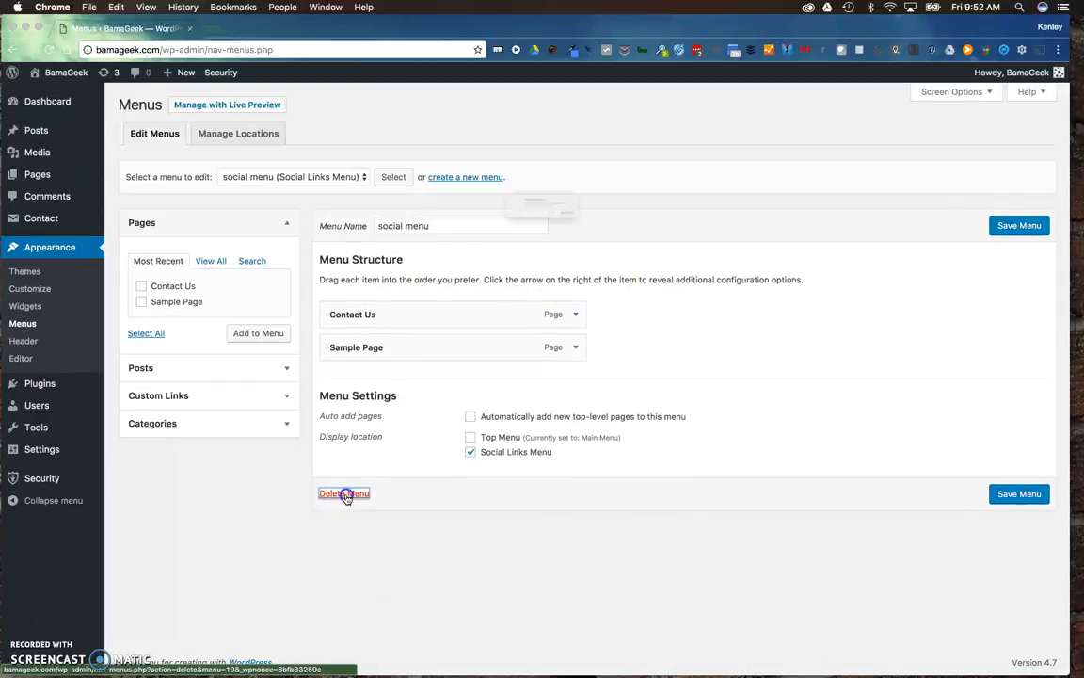
click(637, 236)
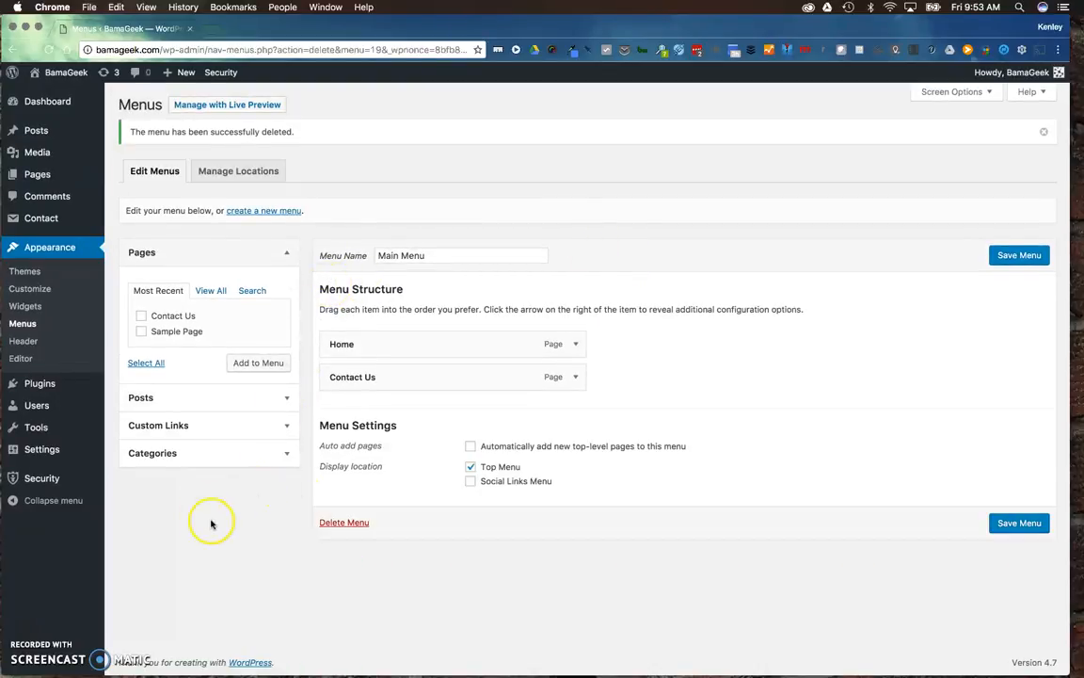
Step: Visit the site's home page and check its navigation menu
click(59, 91)
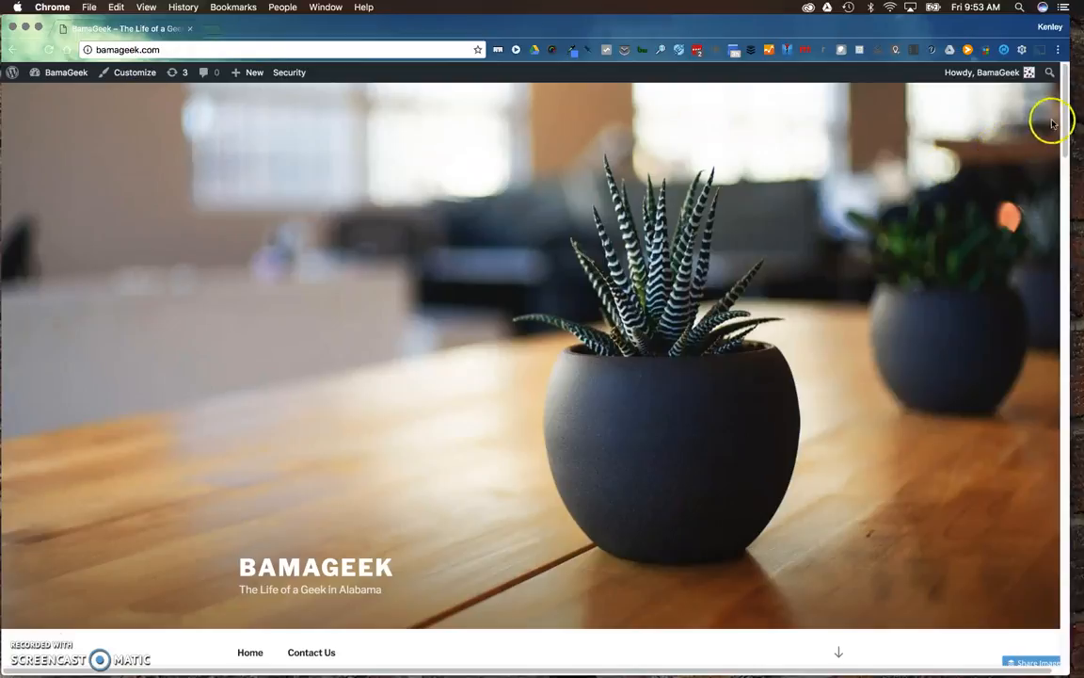
drag(1060, 116, 1011, 106)
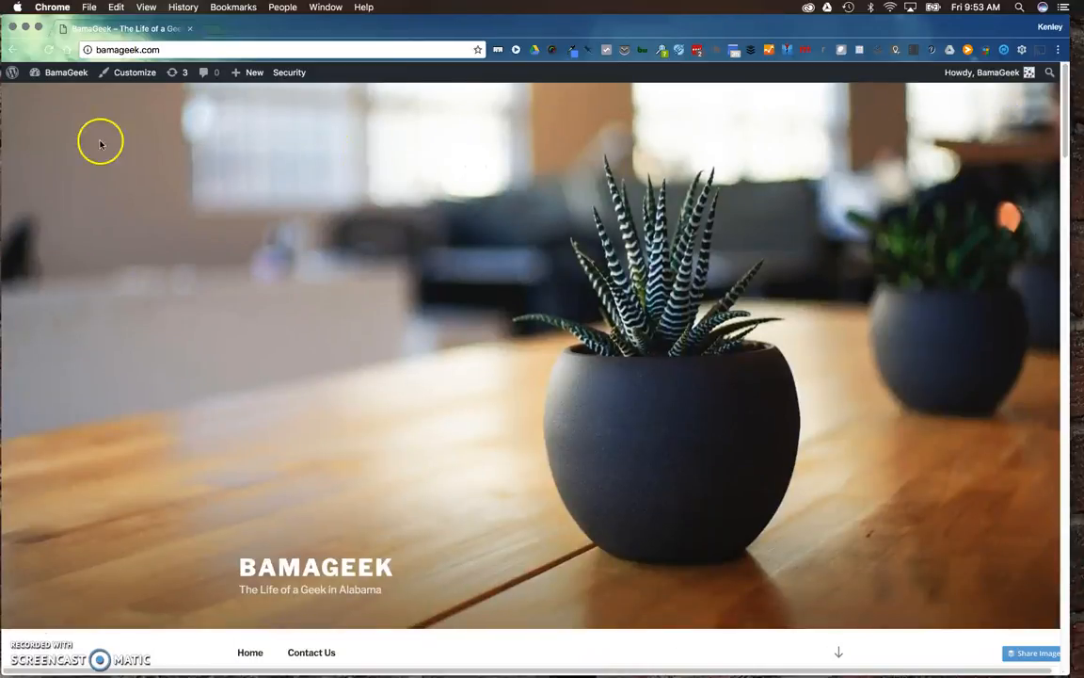
Step: Return to the menu editor and look through the Posts and Custom Links options for adding menu items
mouse_move(52, 72)
click(45, 146)
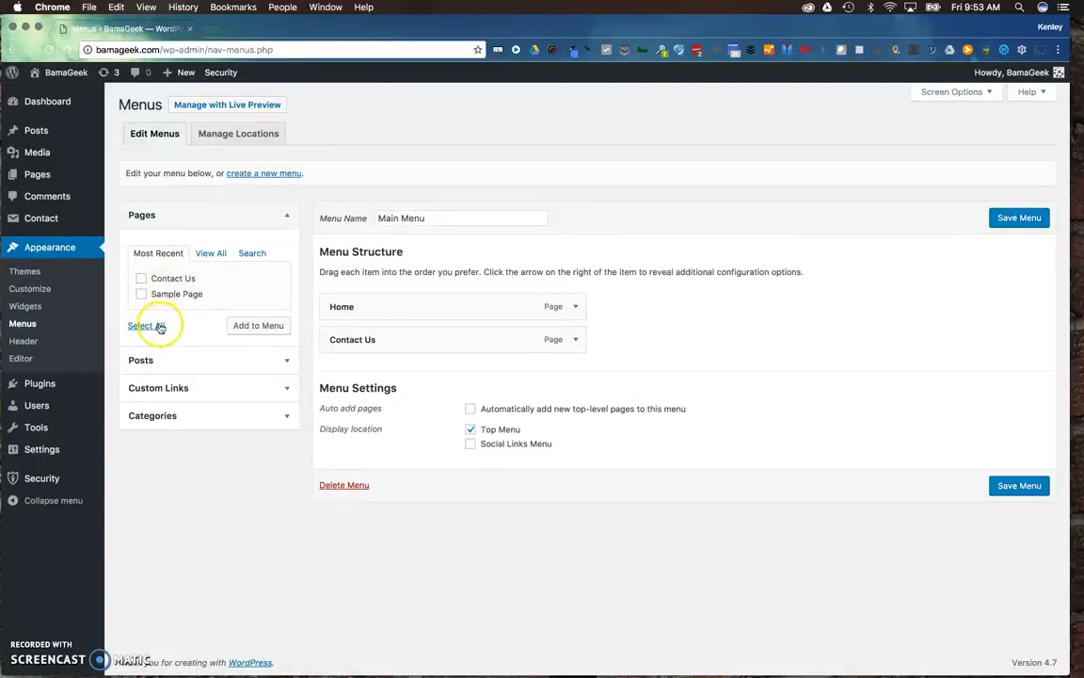
click(279, 360)
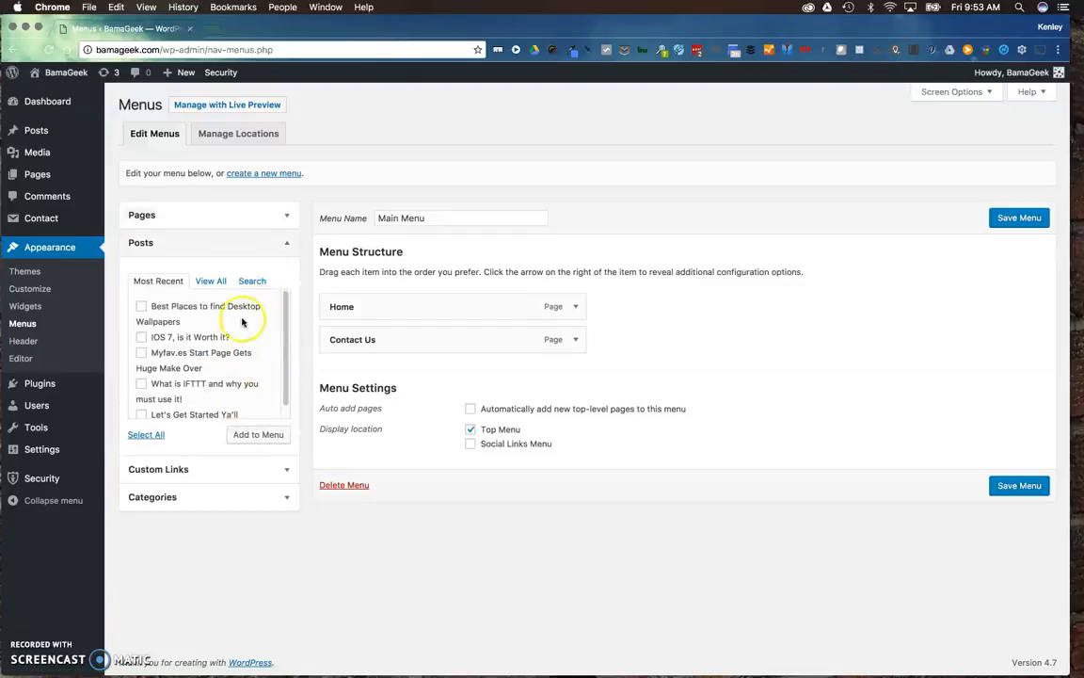
click(268, 469)
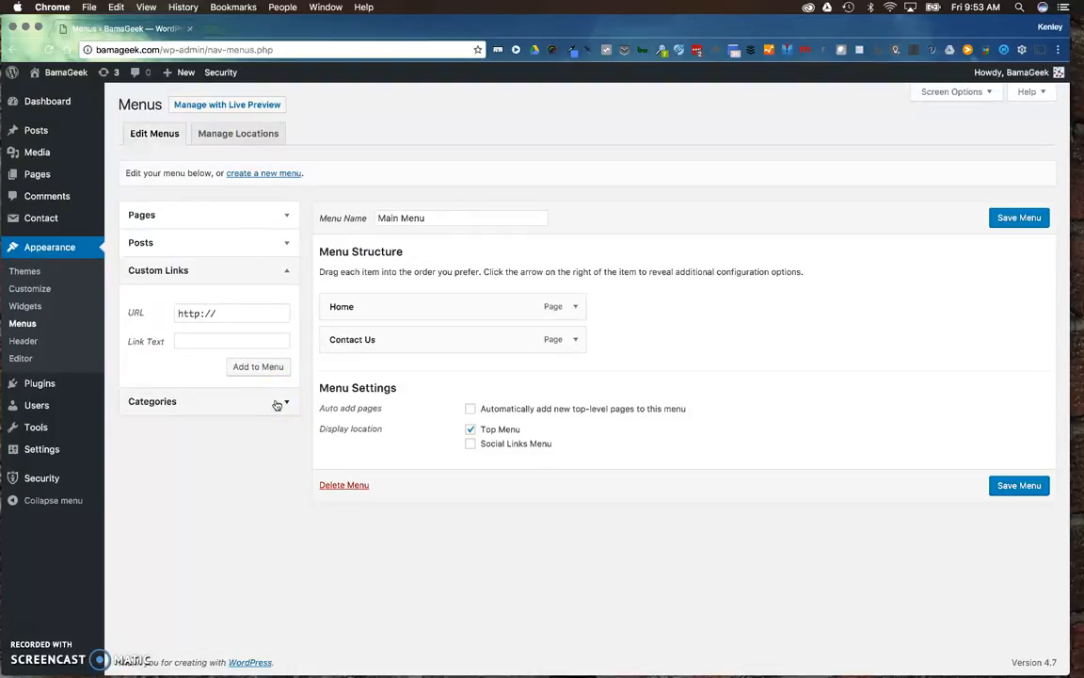
click(276, 244)
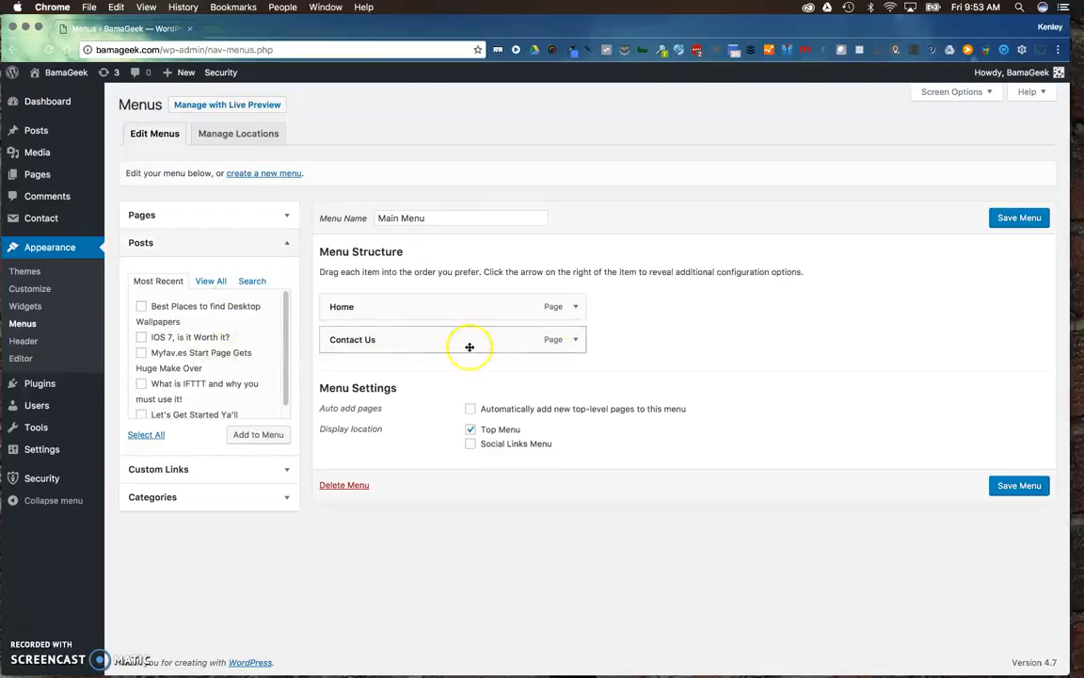
Step: Examine the Contact Us item's configuration options in Main Menu, leaving its details collapsed
click(574, 340)
click(329, 405)
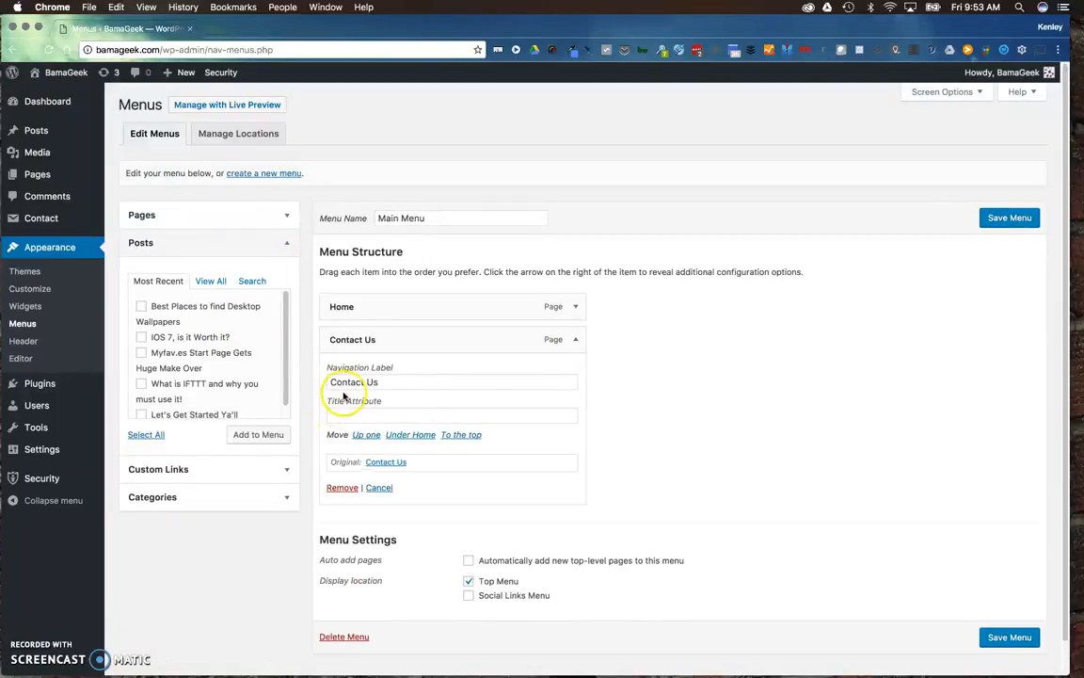
click(576, 340)
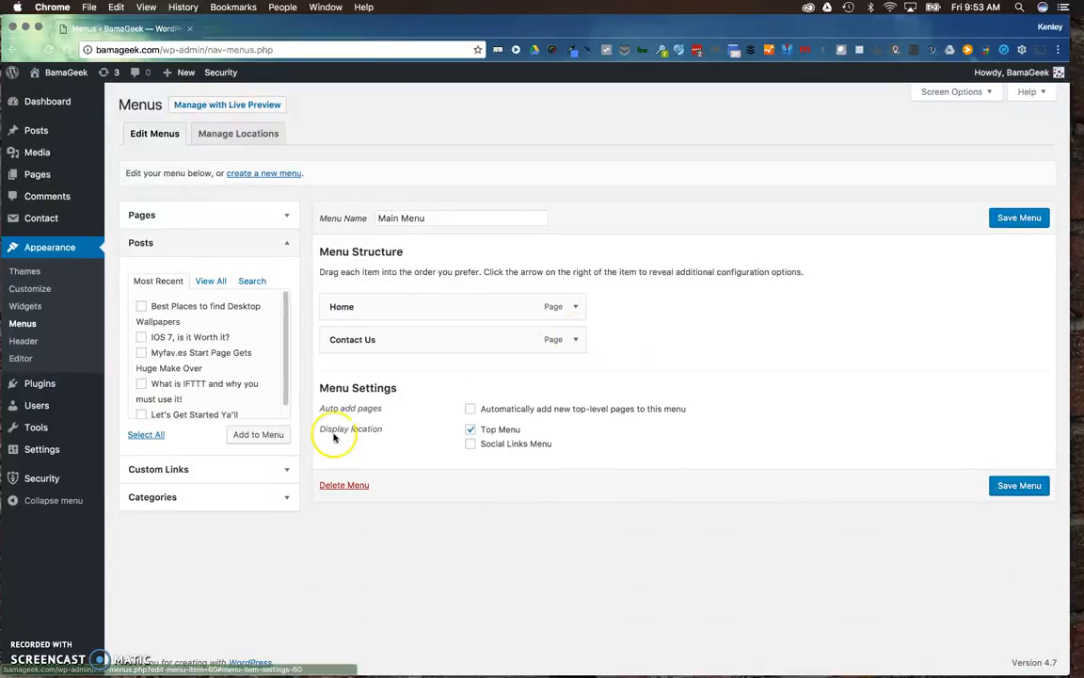